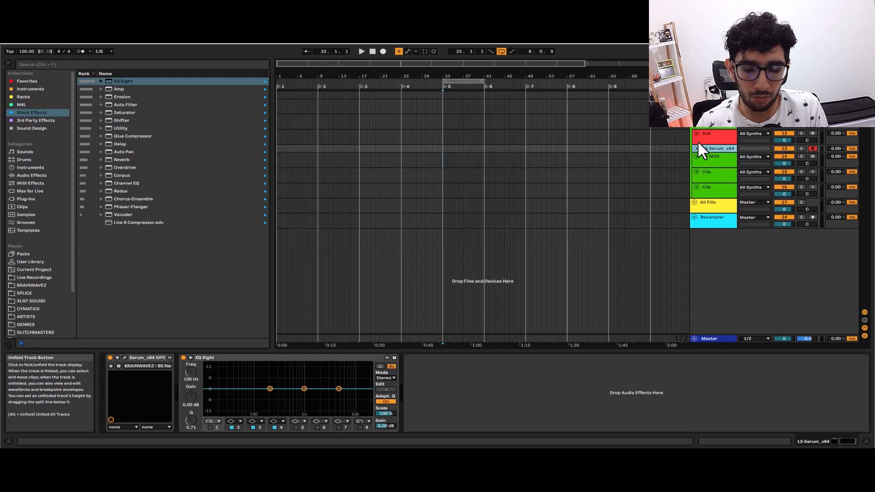
# Duplicate the Serum track and turn off oscillators A and B in the copy's Serum, keeping only the sub
pyautogui.hotkey('ctrl', 'd')
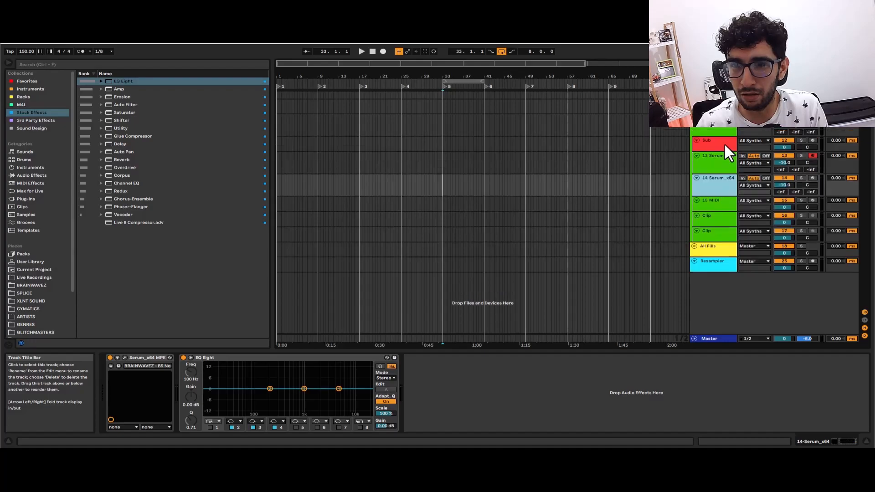
pyautogui.click(124, 357)
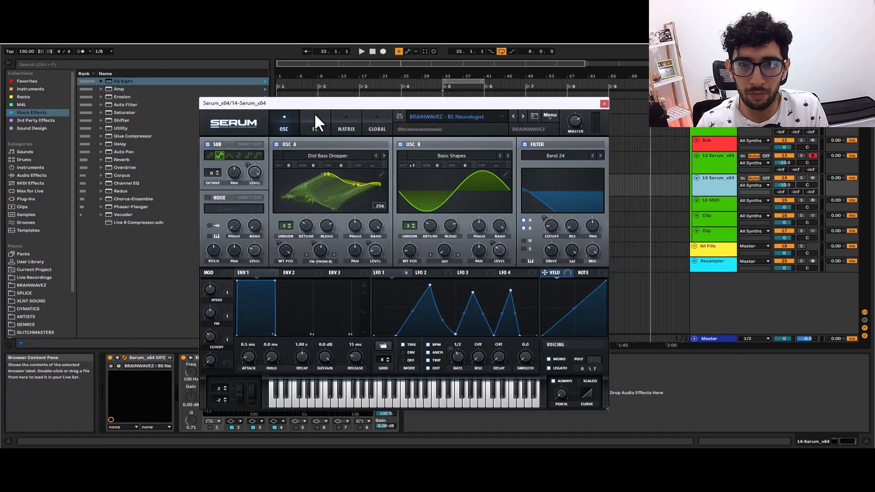
pyautogui.moveTo(339, 96); pyautogui.dragTo(398, 78)
pyautogui.click(336, 125)
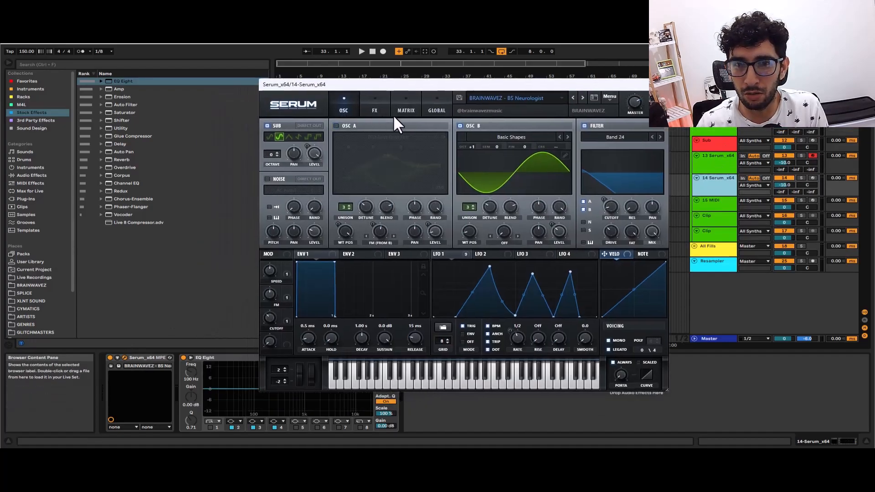
pyautogui.click(460, 125)
# Turn off the distortion, compressor, filter and EQ effects in the copied Serum
pyautogui.click(373, 96)
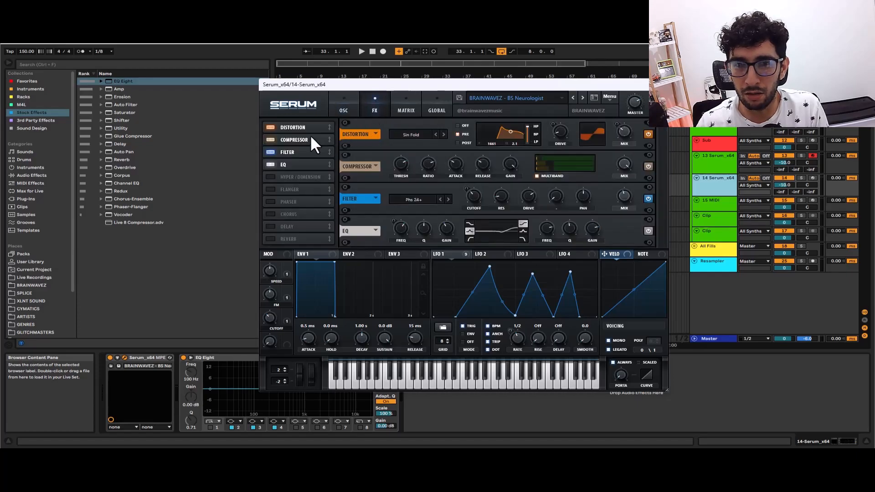
pyautogui.click(270, 127)
pyautogui.click(270, 139)
pyautogui.click(270, 139)
pyautogui.click(269, 152)
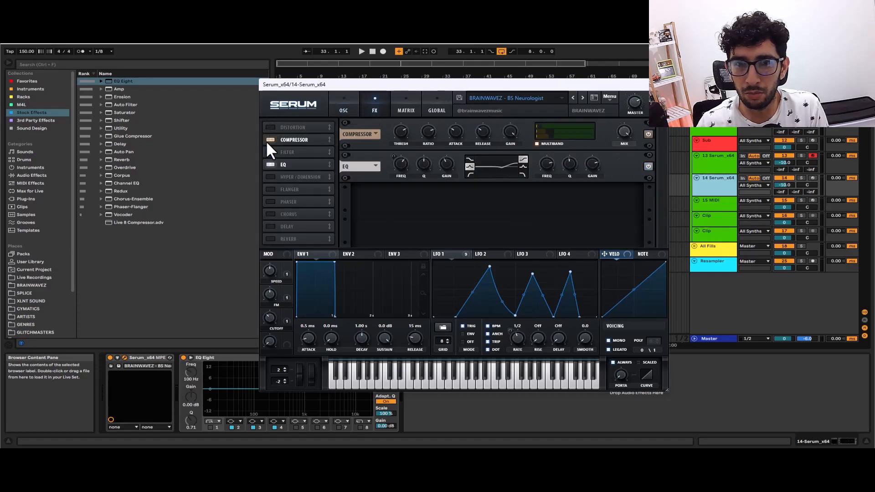
pyautogui.click(270, 164)
pyautogui.click(271, 138)
pyautogui.click(339, 103)
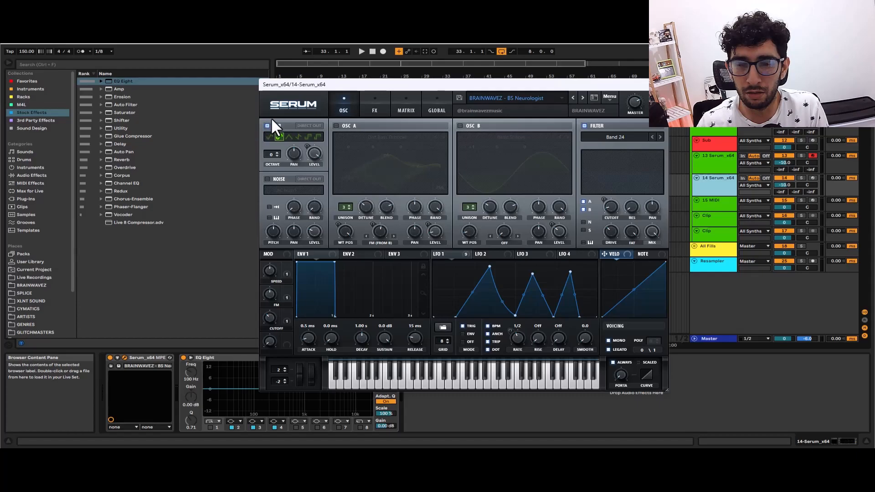
# Enable the Distortion effect in the copied Serum with the Tube type and its filter off
pyautogui.click(369, 95)
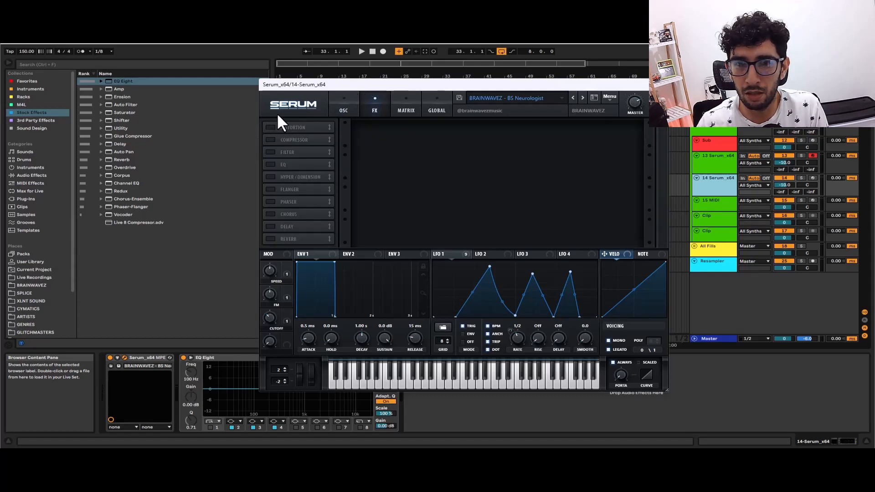
pyautogui.click(272, 127)
pyautogui.click(413, 131)
pyautogui.click(413, 134)
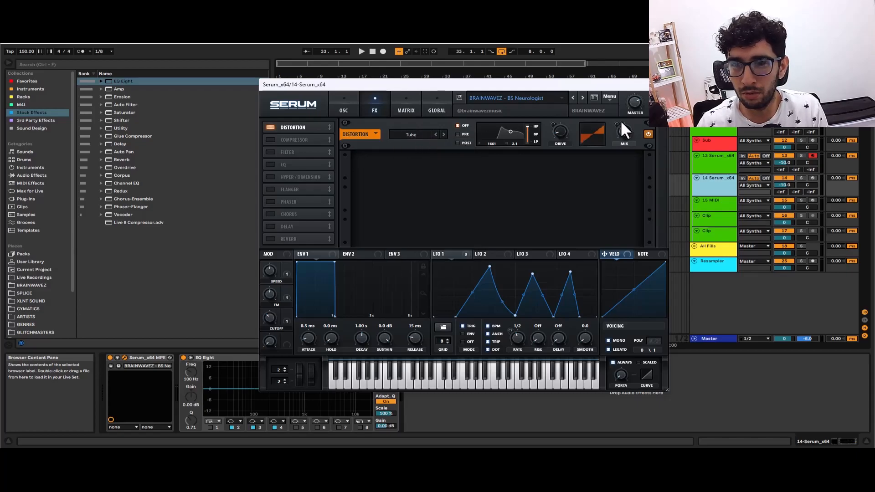
# Arm the copied Serum track and adjust the distortion's mix and drive and Serum's master level by ear
pyautogui.click(812, 178)
pyautogui.moveTo(622, 123); pyautogui.dragTo(625, 115)
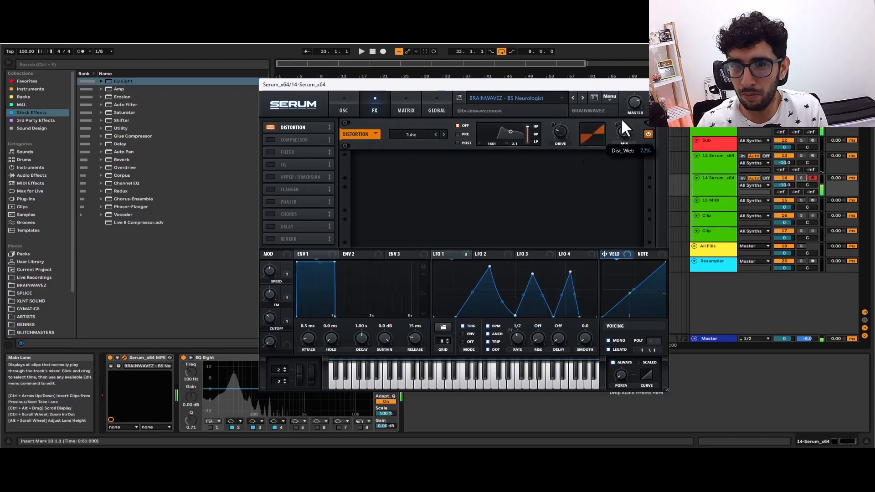
pyautogui.moveTo(560, 125); pyautogui.dragTo(564, 109)
pyautogui.moveTo(630, 96); pyautogui.dragTo(635, 54)
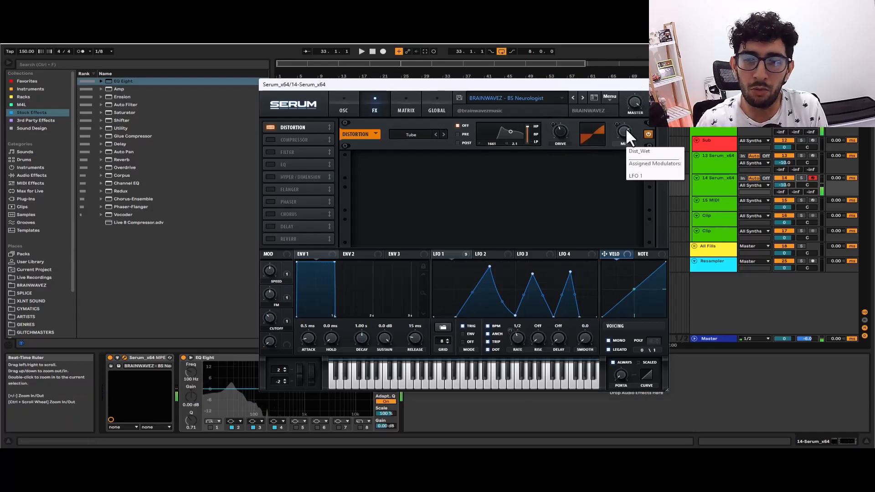
pyautogui.click(658, 84)
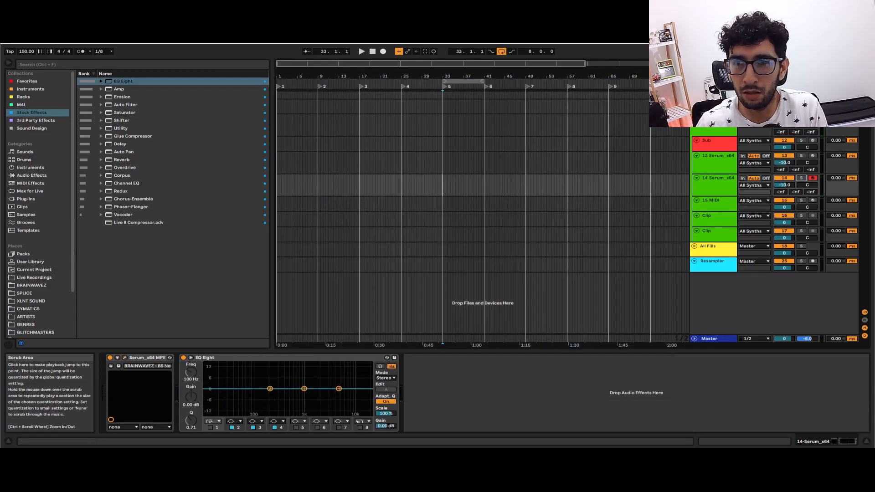
# Enable the high-cut band 8 in the copied track's EQ Eight and set its frequency to 100 Hz
pyautogui.click(360, 427)
pyautogui.click(190, 372)
pyautogui.write('100')
pyautogui.press('Return')
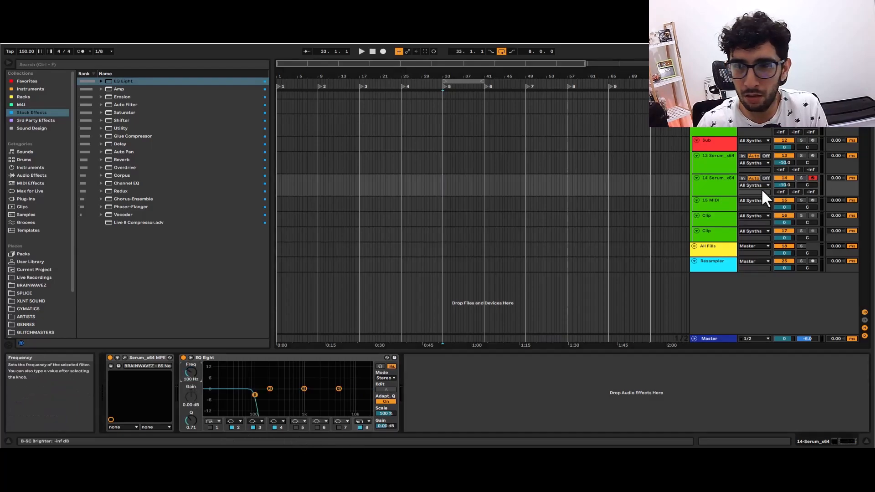
# Enable the low-cut band 1 at 100 Hz in the original Serum track's EQ Eight
pyautogui.click(680, 162)
pyautogui.click(210, 427)
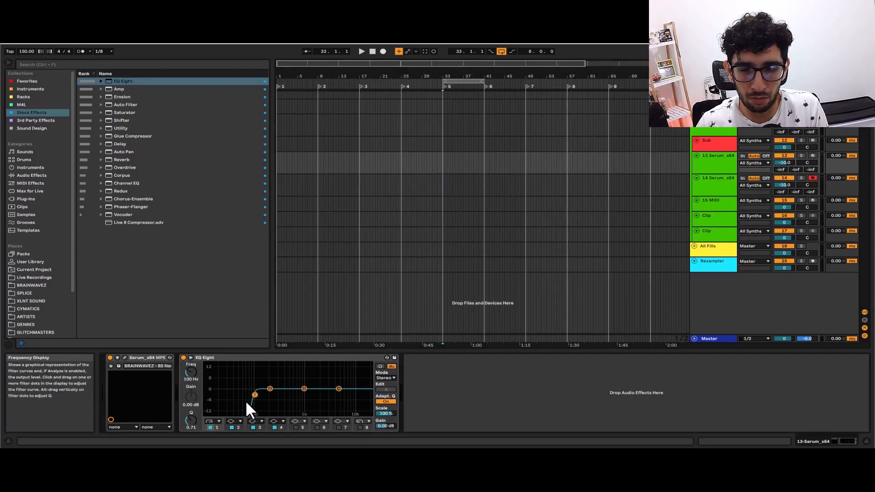
pyautogui.click(712, 162)
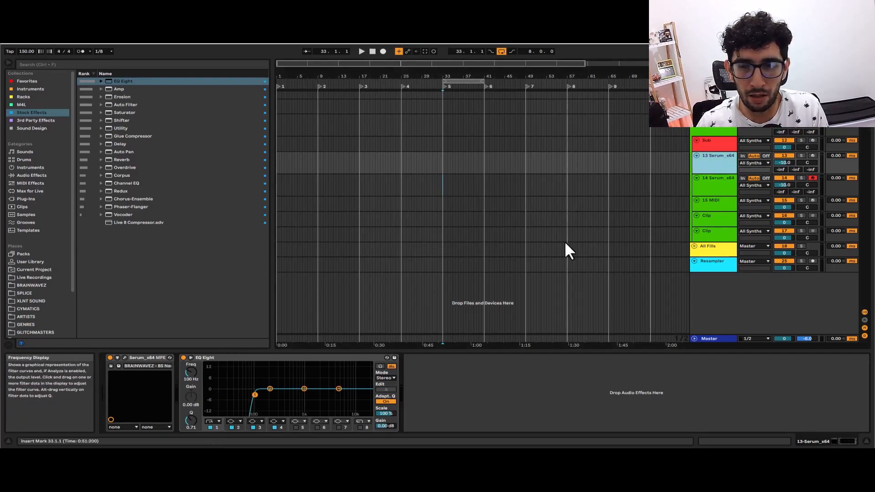
# Switch between the two Serum tracks to compare their EQ Eight curves and hear the layers playing together
pyautogui.click(716, 184)
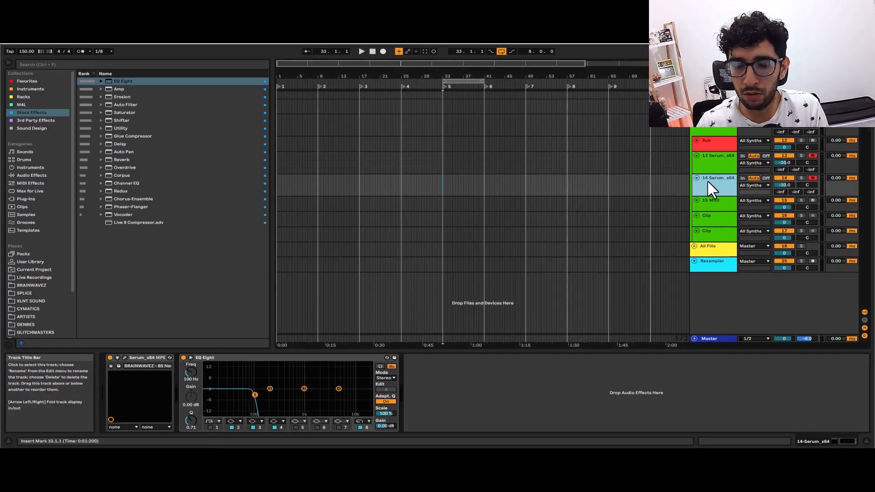
pyautogui.click(716, 158)
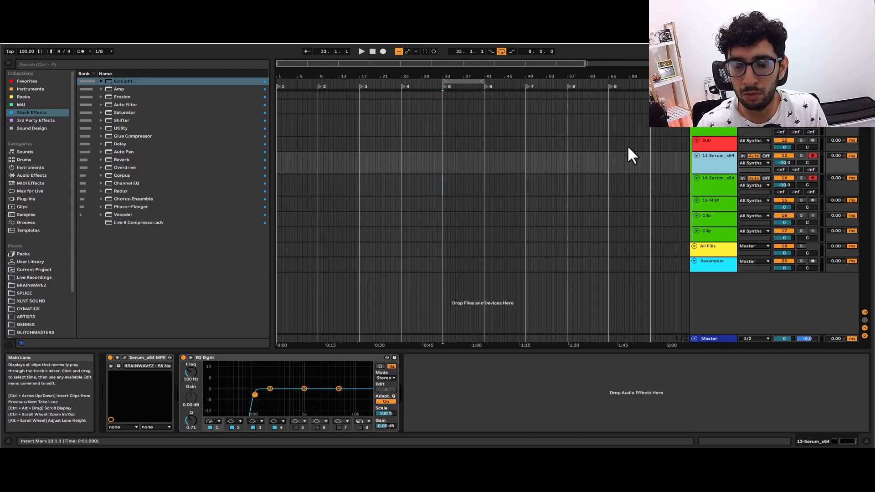
pyautogui.click(714, 188)
pyautogui.click(720, 160)
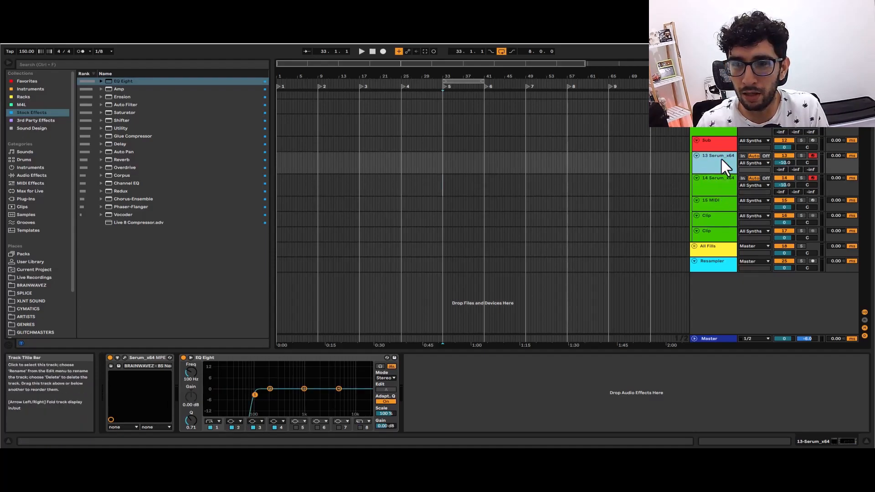
pyautogui.click(719, 182)
pyautogui.click(719, 158)
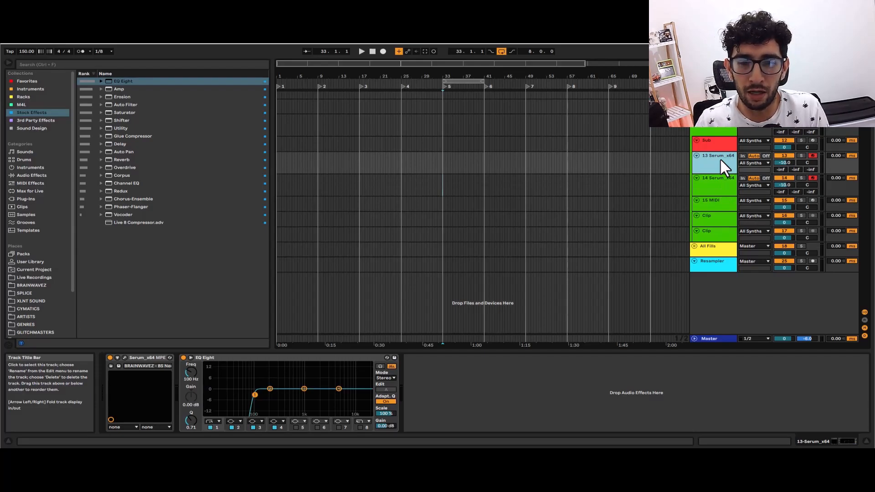
pyautogui.click(715, 179)
pyautogui.click(711, 158)
pyautogui.click(710, 182)
pyautogui.click(709, 157)
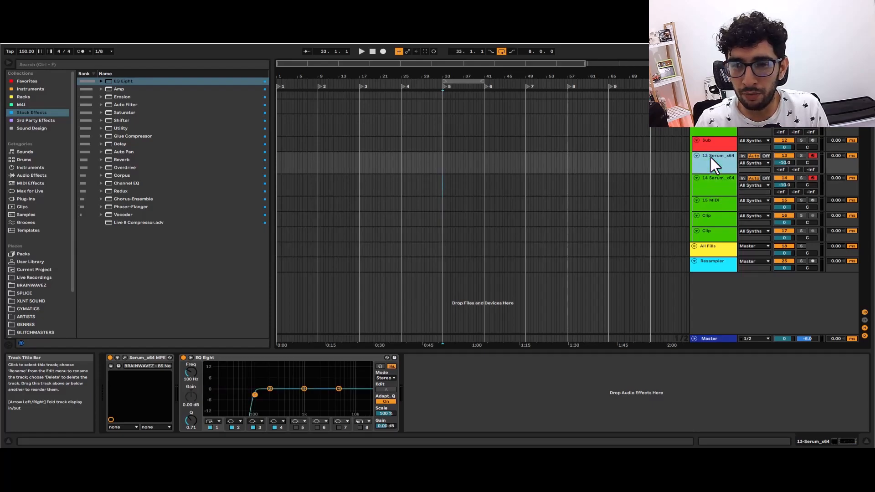
pyautogui.click(709, 184)
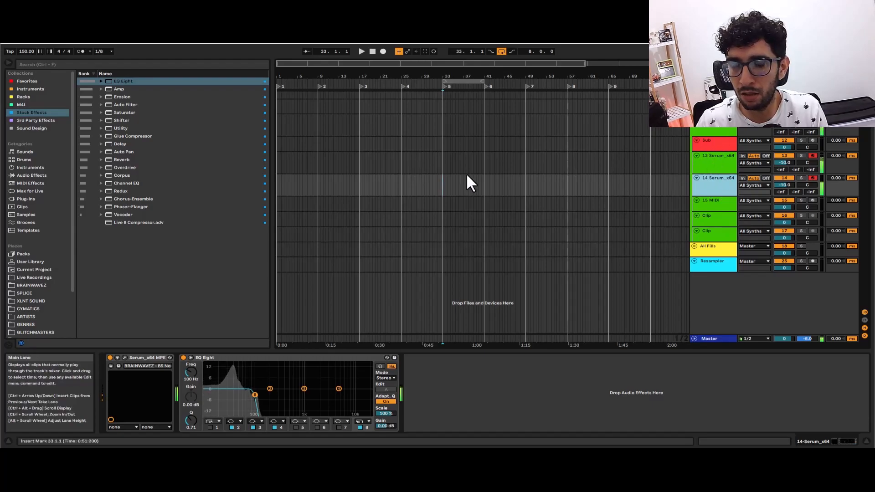
pyautogui.click(726, 165)
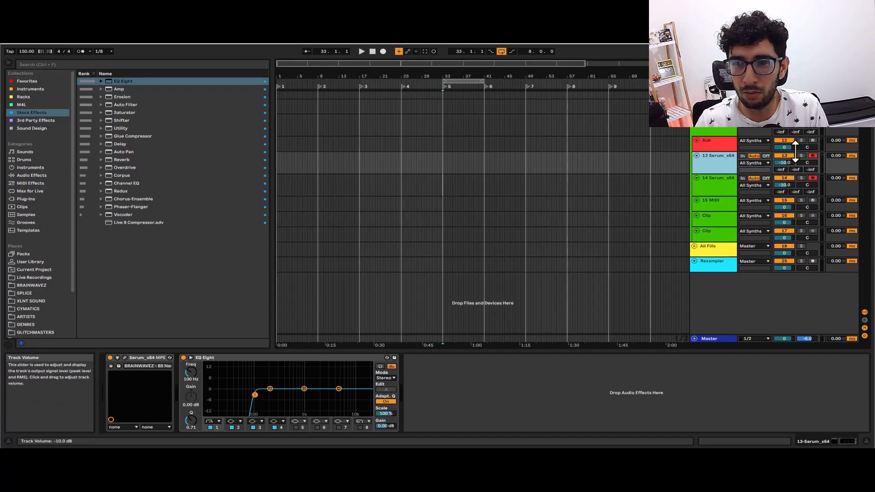
# Disarm the copied Serum track so that only the original Serum track is armed for recording
pyautogui.click(812, 156)
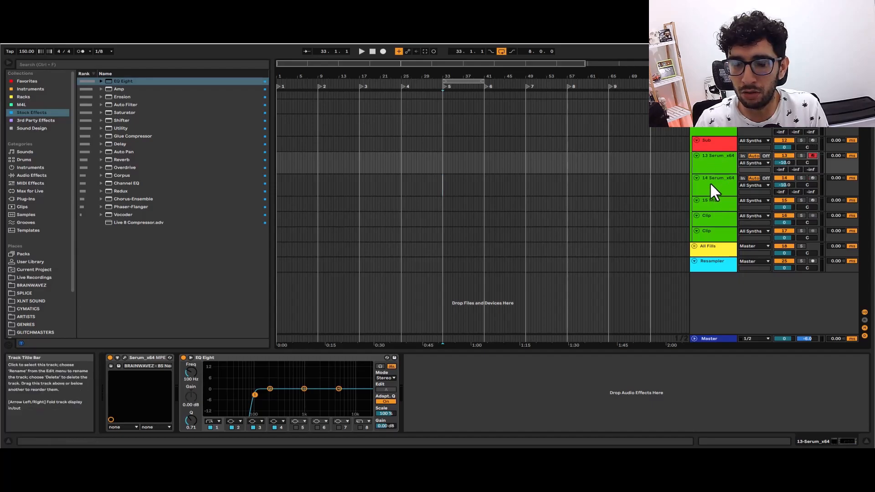
pyautogui.click(812, 178)
pyautogui.click(812, 155)
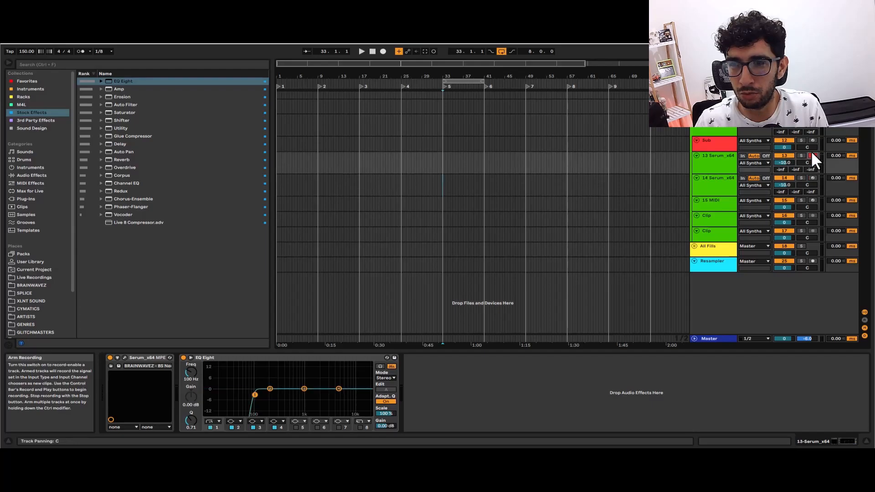
# Group Serum and EQ Eight on track 13 into an Instrument Rack and show its chain list
pyautogui.click(712, 157)
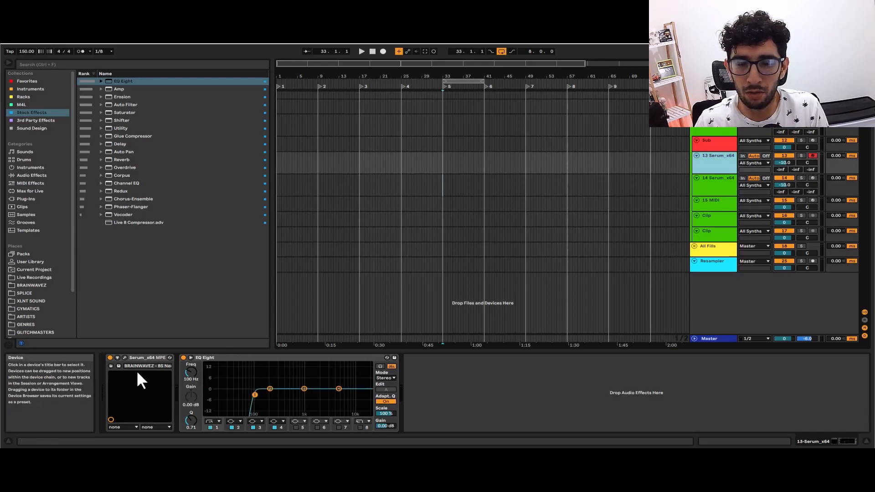
pyautogui.click(141, 358)
pyautogui.keyDown('shift'); pyautogui.click(205, 358); pyautogui.keyUp('shift')
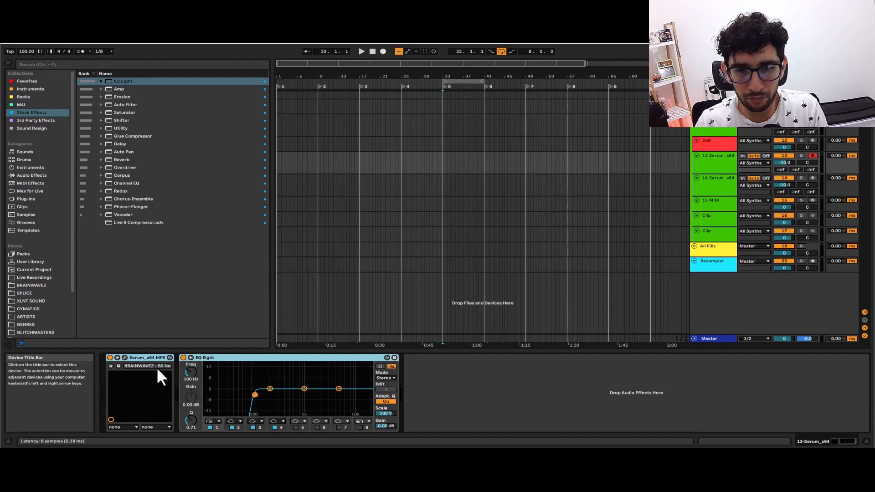
pyautogui.hotkey('ctrl', 'g')
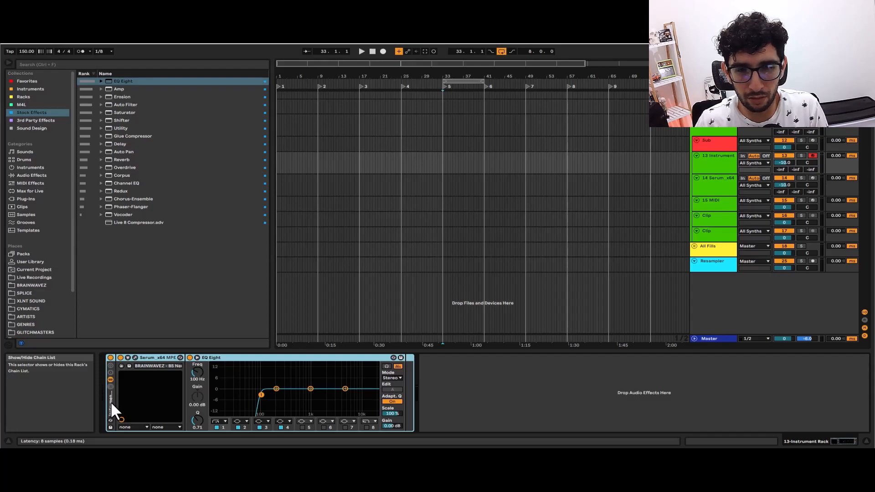
pyautogui.click(111, 401)
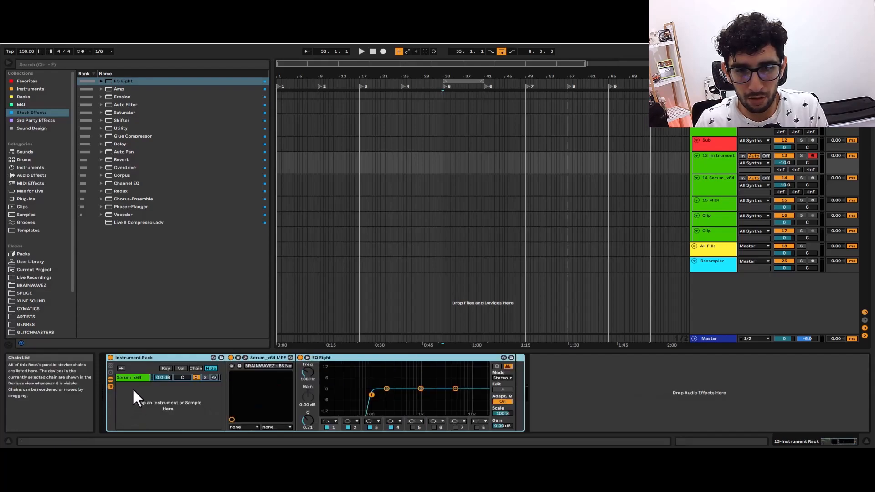
# Duplicate the Serum_x64 chain inside the Instrument Rack
pyautogui.click(175, 413)
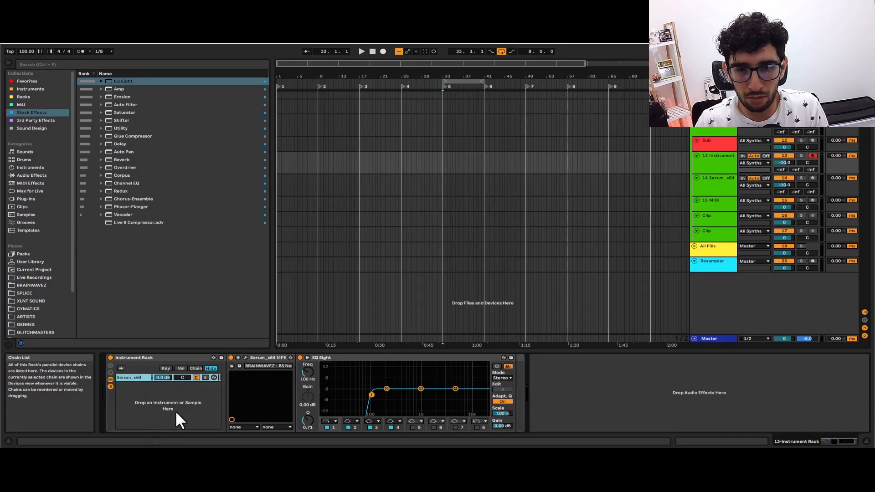
pyautogui.rightClick(136, 394)
pyautogui.click(156, 297)
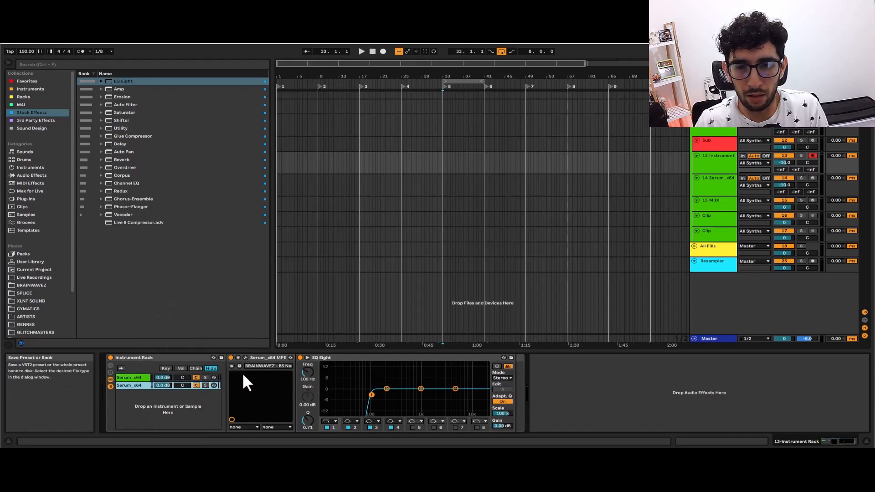
# Turn off oscillators A and B in the second chain's Serum and open its effects page
pyautogui.click(246, 358)
pyautogui.moveTo(529, 103); pyautogui.dragTo(717, 83)
pyautogui.click(707, 178)
pyautogui.moveTo(595, 83); pyautogui.dragTo(471, 114)
pyautogui.click(335, 157)
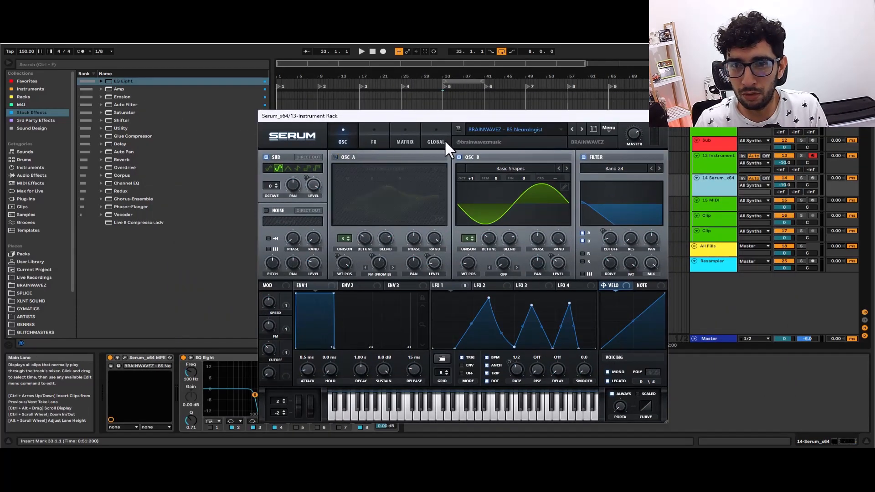
pyautogui.click(458, 157)
pyautogui.click(370, 133)
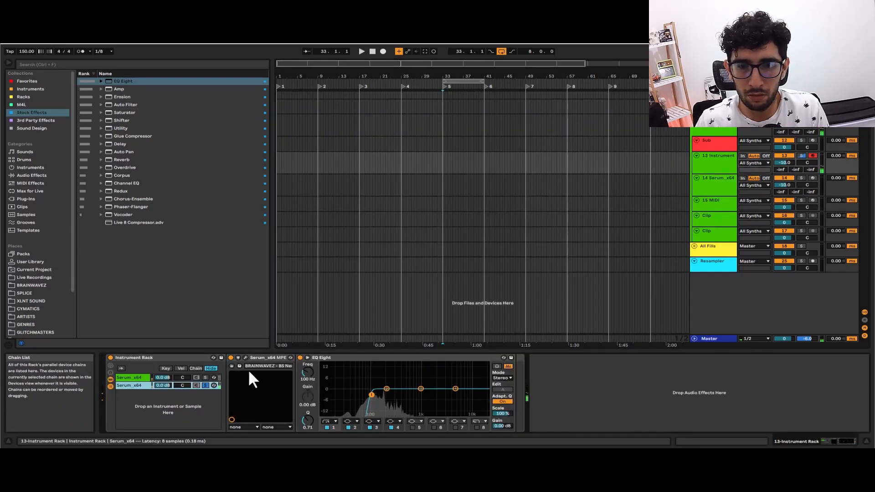
# Check the oscillator settings of the second chain's Serum, and end the solo on that chain
pyautogui.click(245, 358)
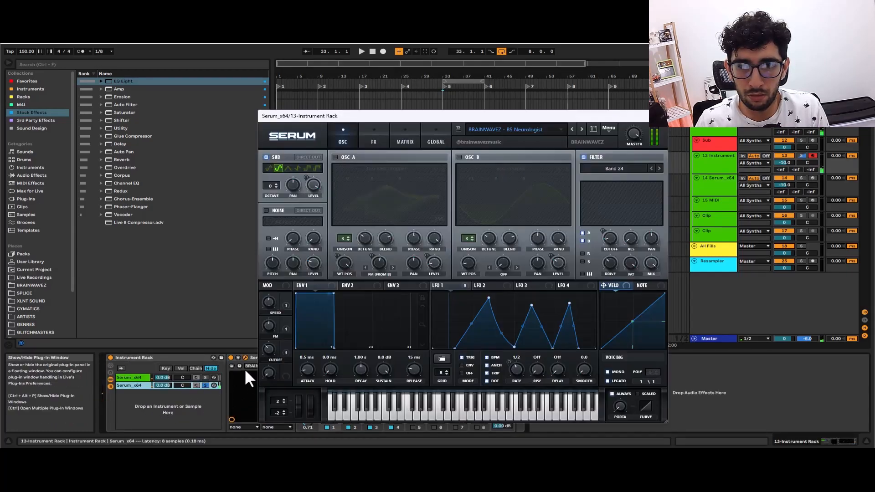
pyautogui.click(658, 116)
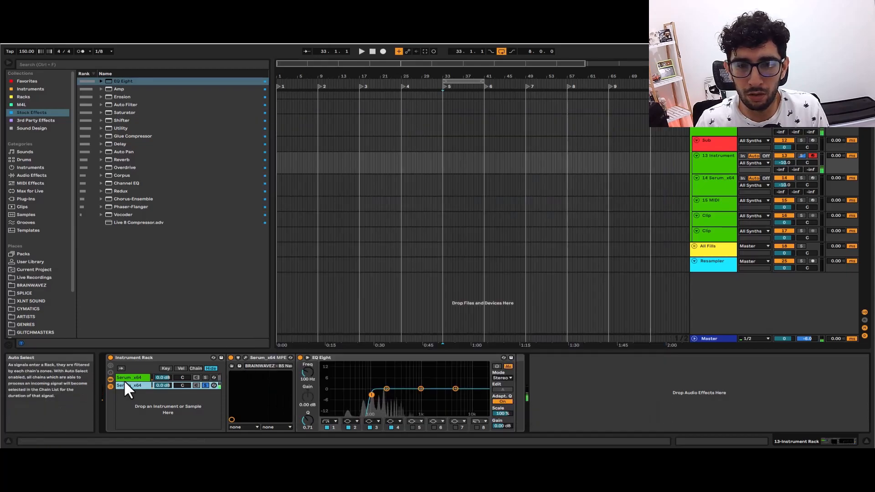
pyautogui.click(130, 378)
pyautogui.click(205, 386)
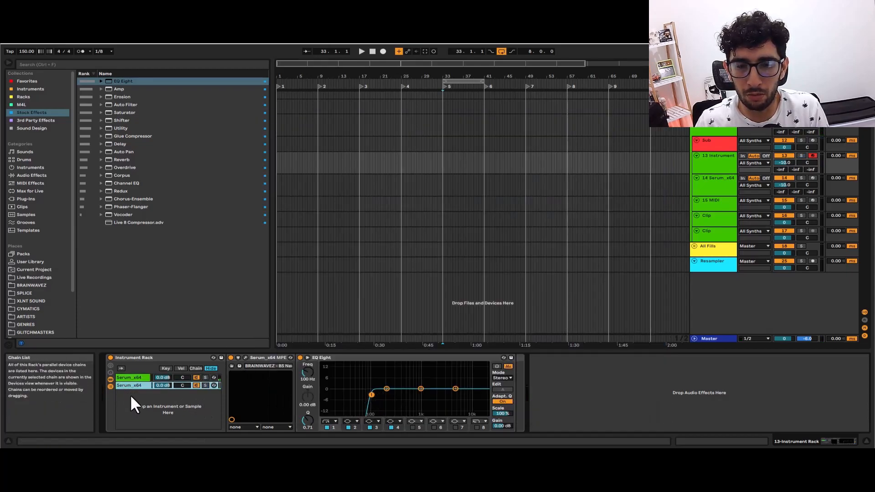
pyautogui.press('Up')
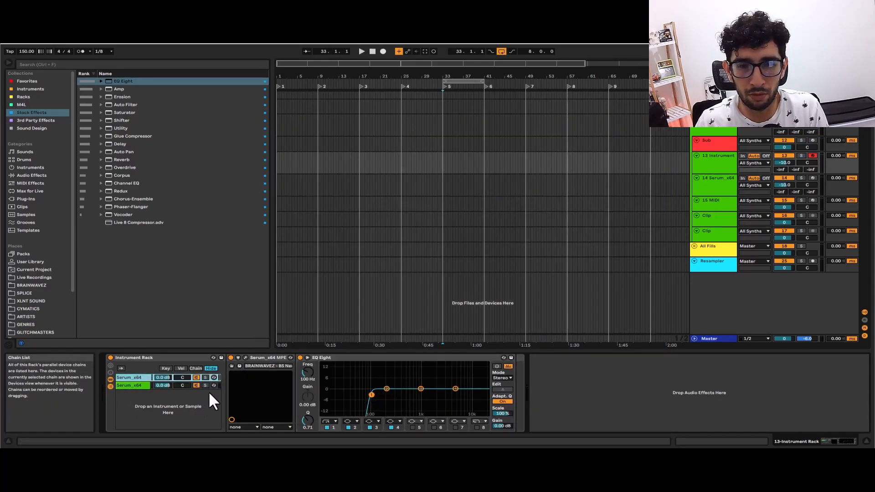
# Solo the first chain to hear it, and switch filter 1 of the second chain's EQ Eight to a high cut
pyautogui.click(205, 377)
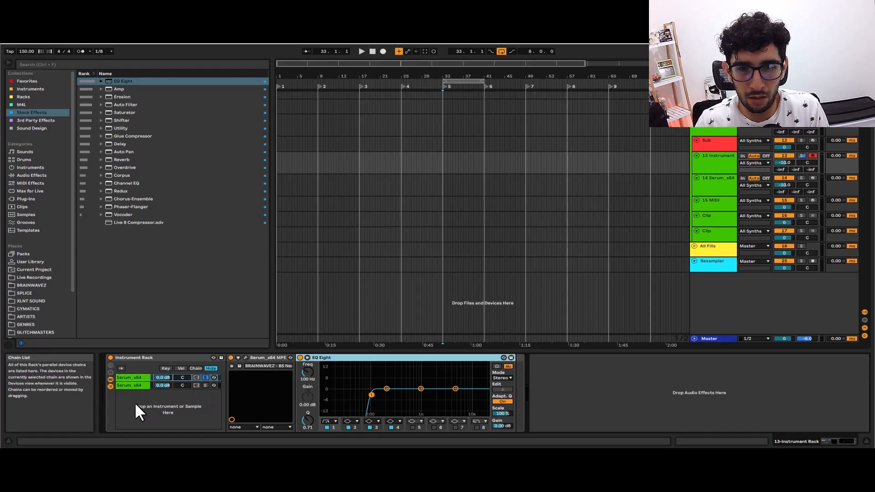
pyautogui.click(134, 387)
pyautogui.click(324, 359)
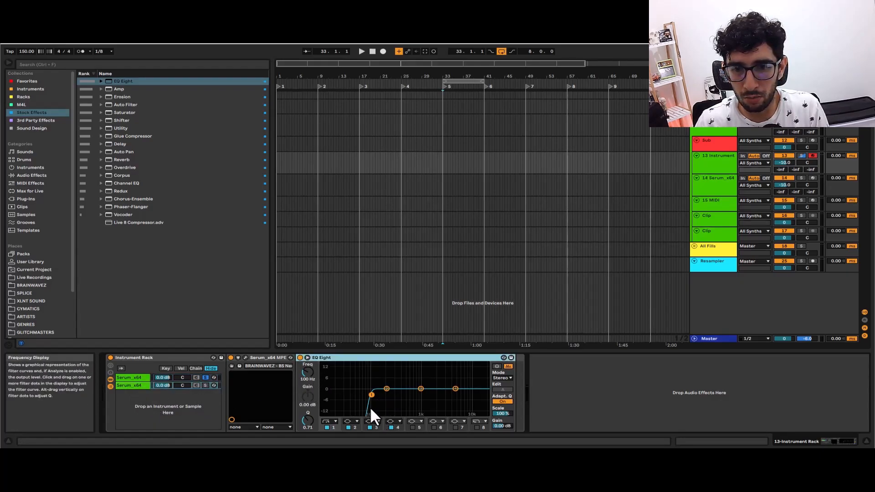
pyautogui.click(328, 421)
pyautogui.click(326, 415)
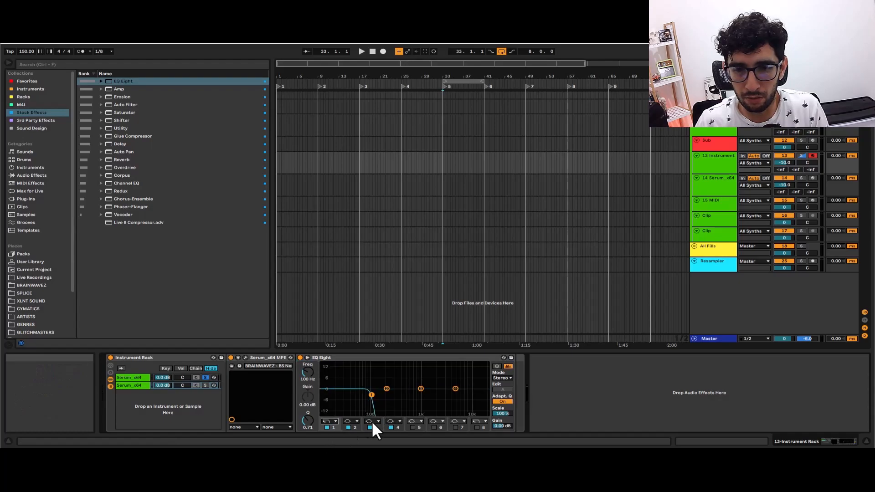
# Rename the second chain in the Instrument Rack as Sub and colour it red
pyautogui.hotkey('ctrl', 'r')
pyautogui.write('S')
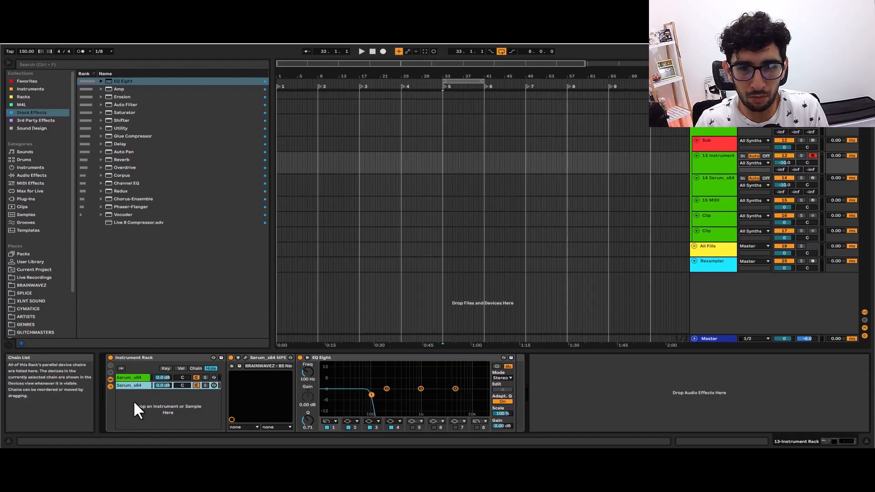
pyautogui.write('ub')
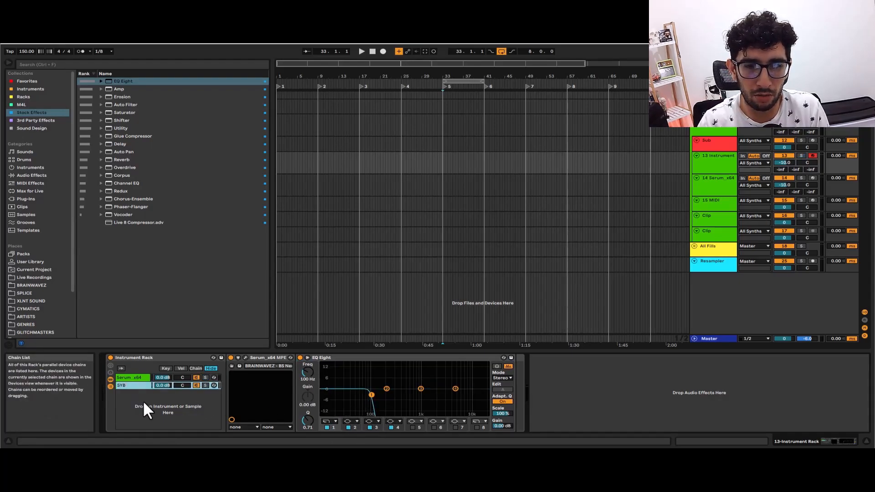
pyautogui.rightClick(133, 390)
pyautogui.click(129, 395)
pyautogui.rightClick(132, 392)
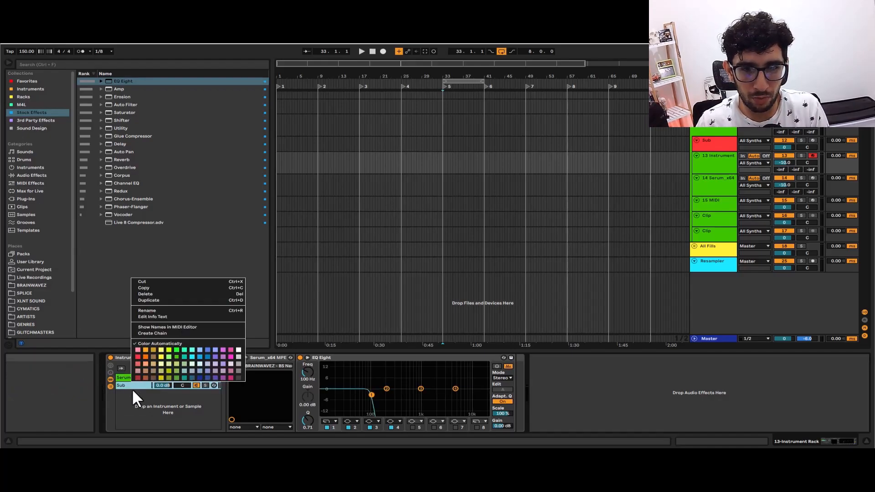
pyautogui.click(137, 368)
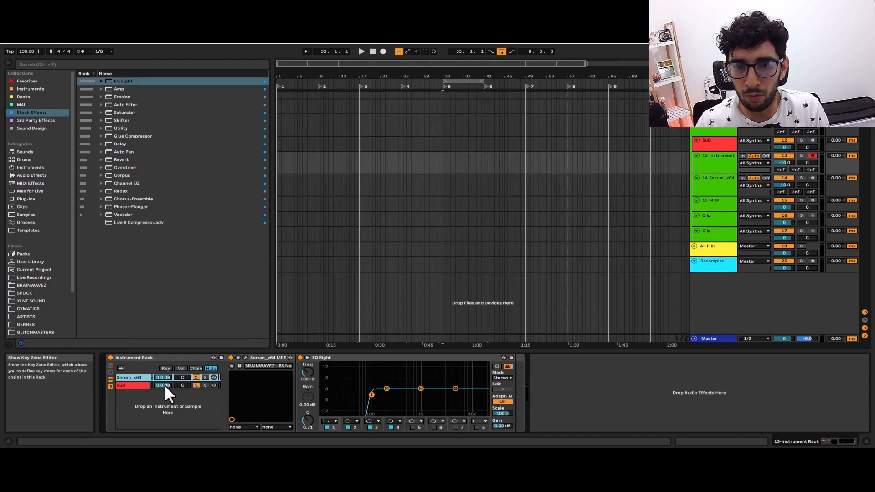
# Compare the Instrument Rack on track 13 with the separate Serum layer on track 14
pyautogui.click(712, 183)
pyautogui.click(715, 155)
pyautogui.click(718, 176)
pyautogui.click(714, 155)
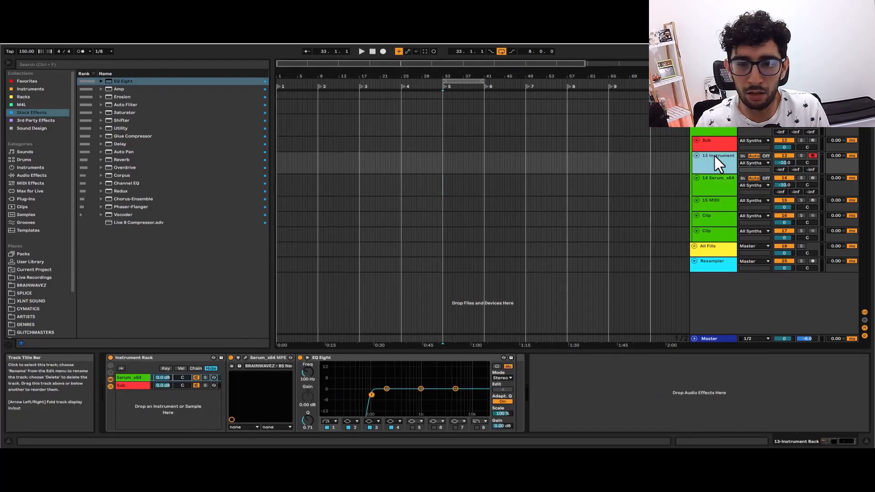
pyautogui.click(716, 178)
pyautogui.click(703, 159)
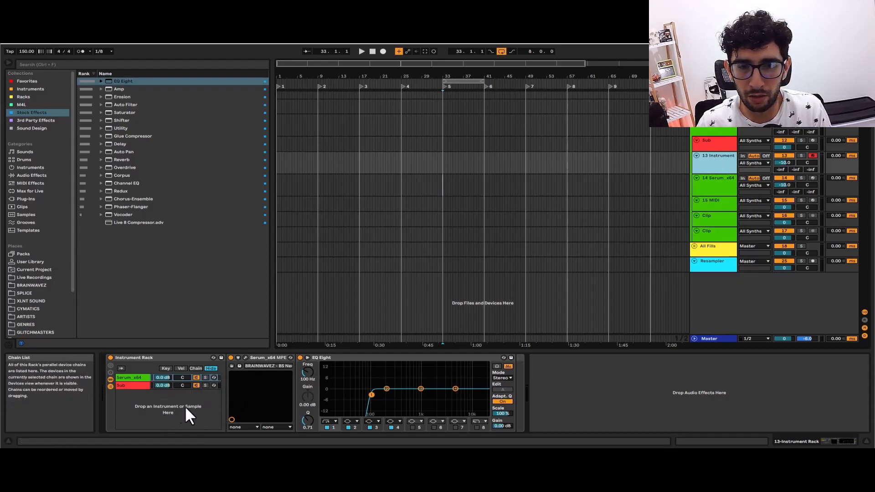
# Play notes while switching between the Serum_x64 and Sub chains to compare their EQ Eight curves
pyautogui.click(132, 385)
pyautogui.click(133, 377)
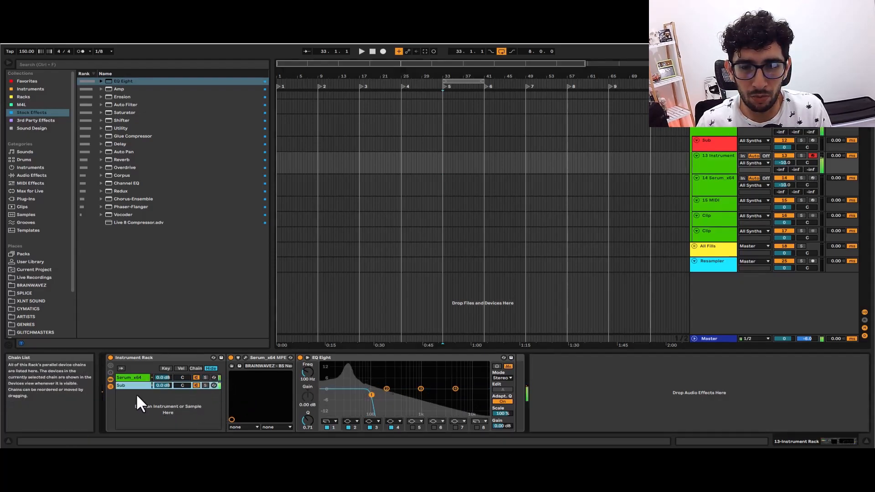
pyautogui.click(133, 386)
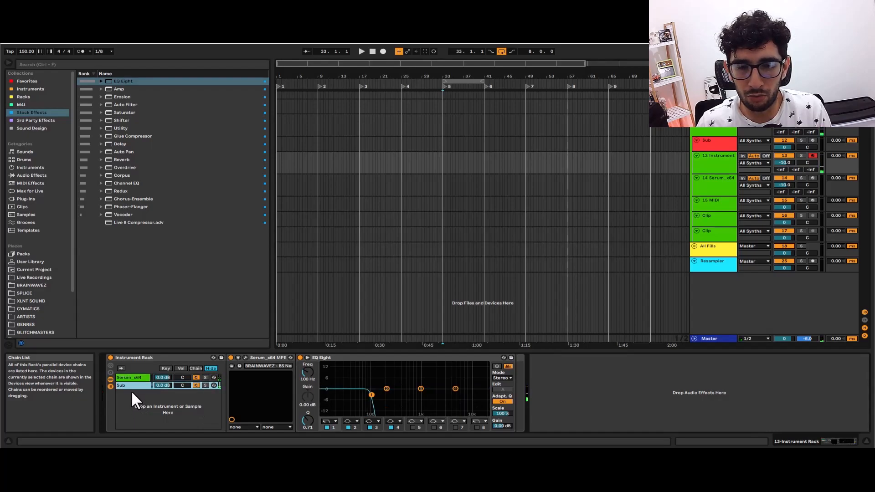
pyautogui.press('Up')
pyautogui.press('Down')
pyautogui.press('Up')
pyautogui.press('Down')
pyautogui.press('Up')
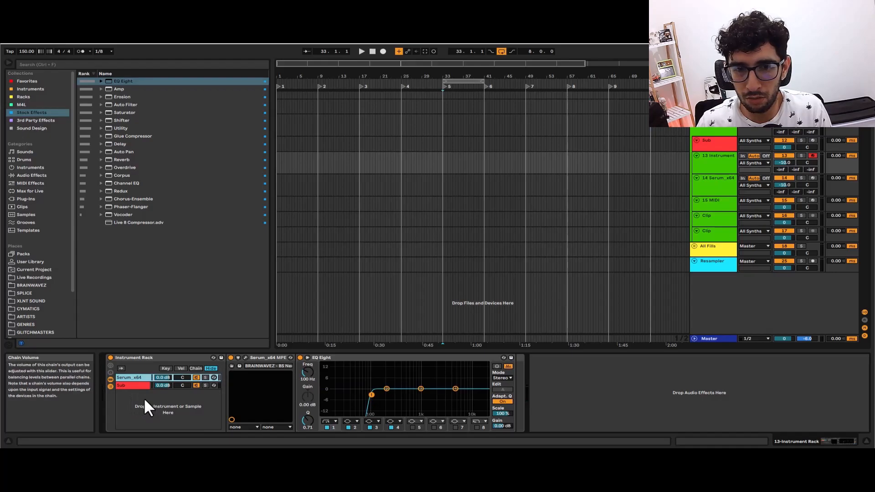
# Try lower volumes on both chains, with Sub at -3.0 dB, and reset both to 0.0 dB
pyautogui.moveTo(162, 385)
pyautogui.mouseDown()
pyautogui.moveTo(162, 399)
pyautogui.moveTo(163, 370)
pyautogui.mouseUp()
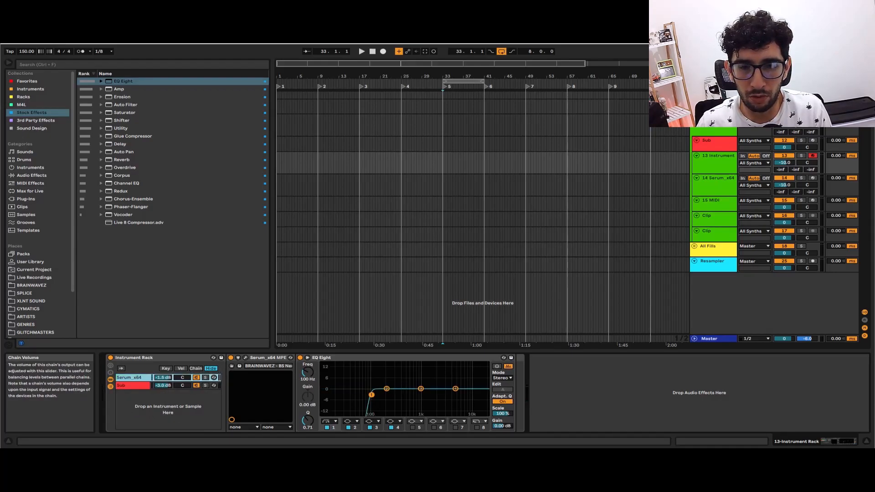
pyautogui.doubleClick(160, 386)
pyautogui.click(133, 377)
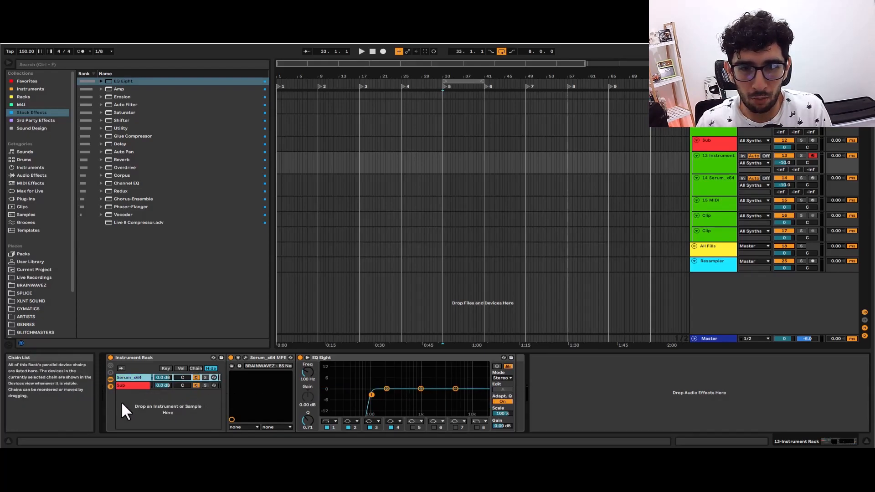
# Add a Saturator after the Instrument Rack and set its Drive to 13.7 dB
pyautogui.click(126, 386)
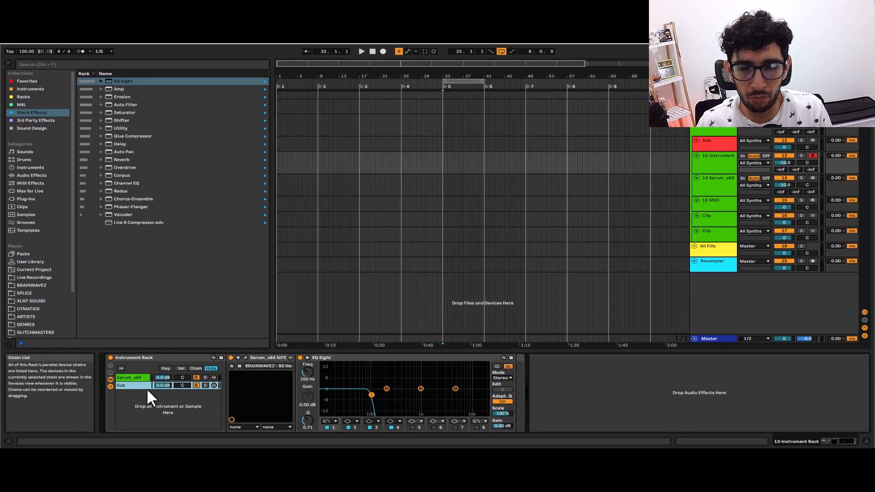
pyautogui.click(117, 117)
pyautogui.moveTo(121, 112); pyautogui.dragTo(601, 401)
pyautogui.click(174, 369)
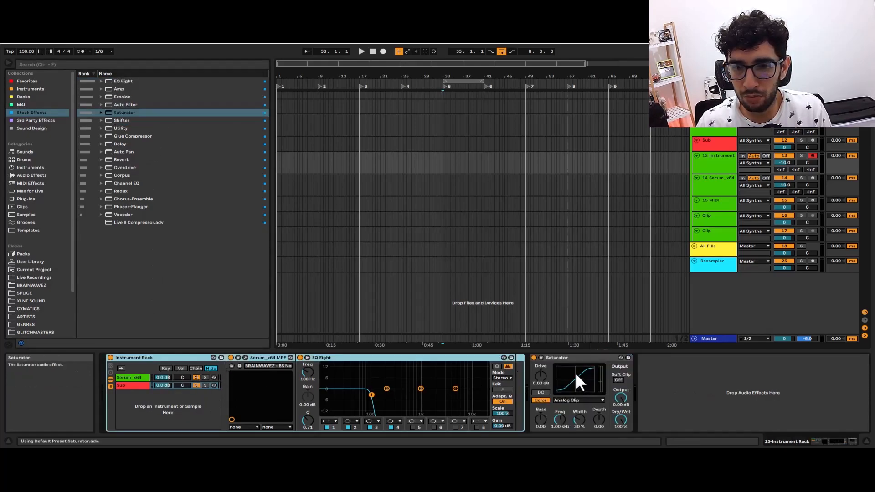
pyautogui.click(546, 388)
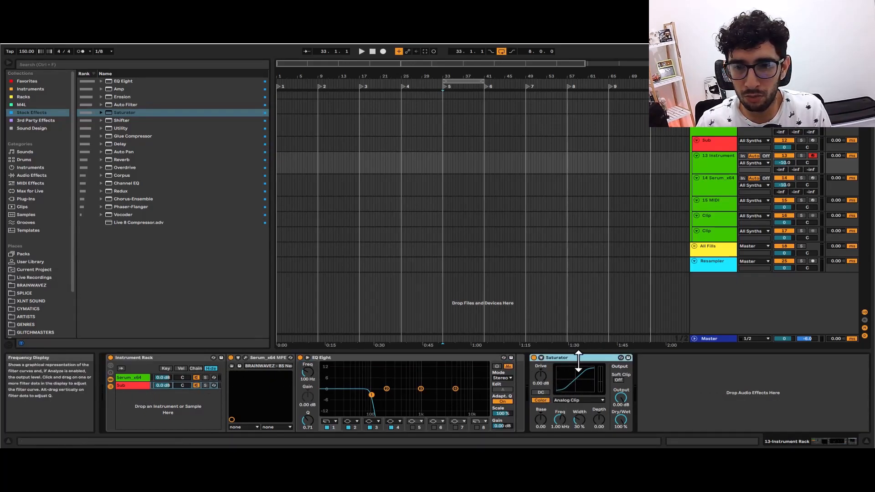
pyautogui.moveTo(546, 384); pyautogui.dragTo(546, 358)
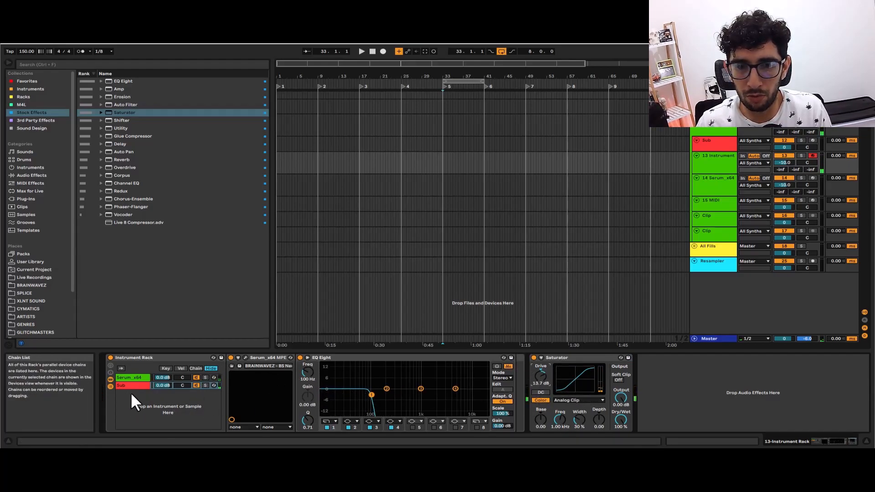
# Move the Saturator into the Serum_x64 chain between Serum and EQ Eight, and compare the chain's devices with the Sub chain
pyautogui.click(123, 379)
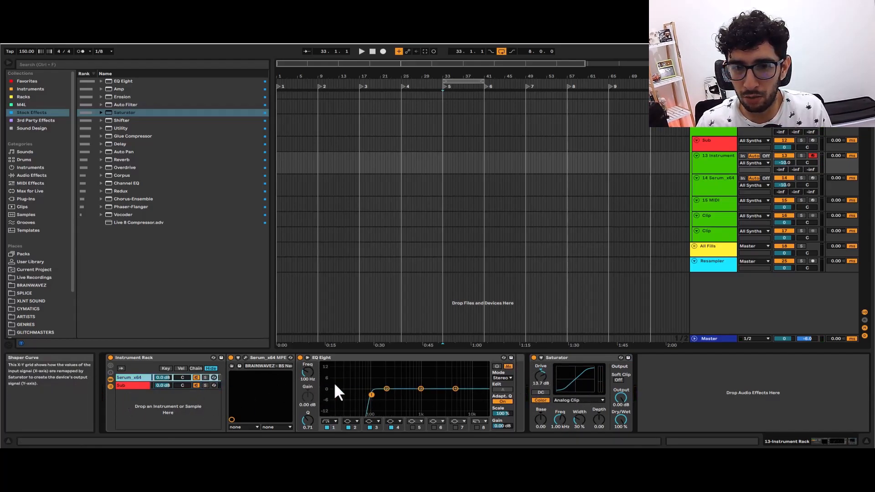
pyautogui.click(261, 359)
pyautogui.moveTo(564, 358); pyautogui.dragTo(283, 392)
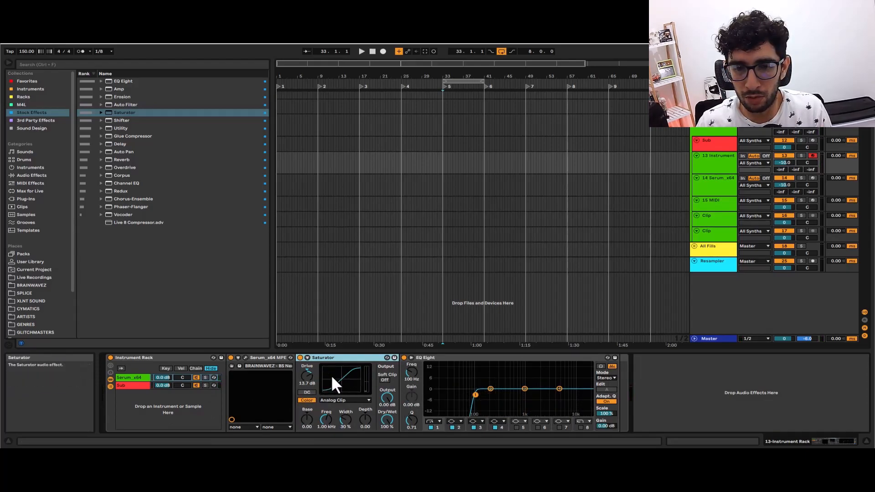
pyautogui.press('Delete')
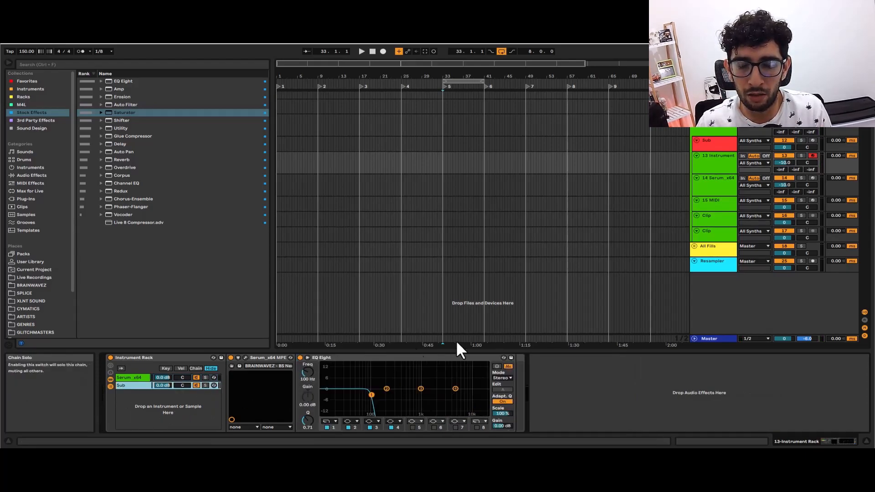
pyautogui.click(132, 378)
pyautogui.click(132, 386)
pyautogui.click(132, 377)
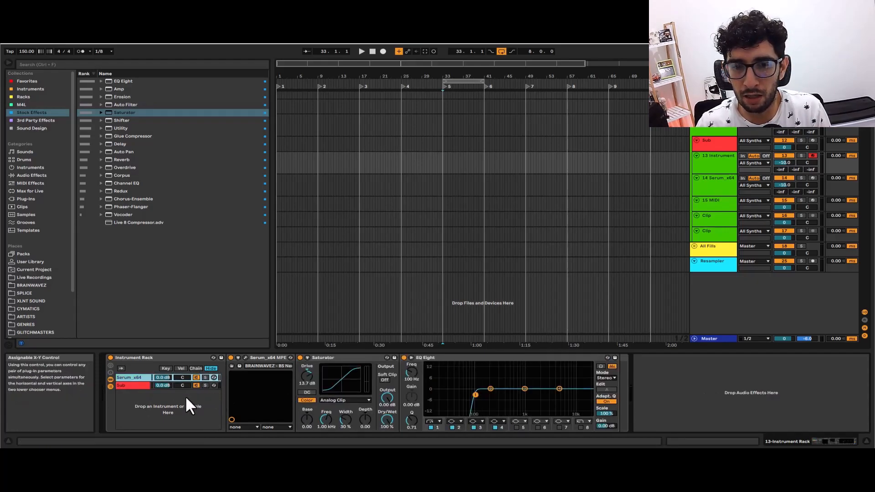
# Compare the two splitting approaches: the separate tracks 13 and 14, and the Serum_x64 and Sub chains in track 13's rack
pyautogui.click(710, 157)
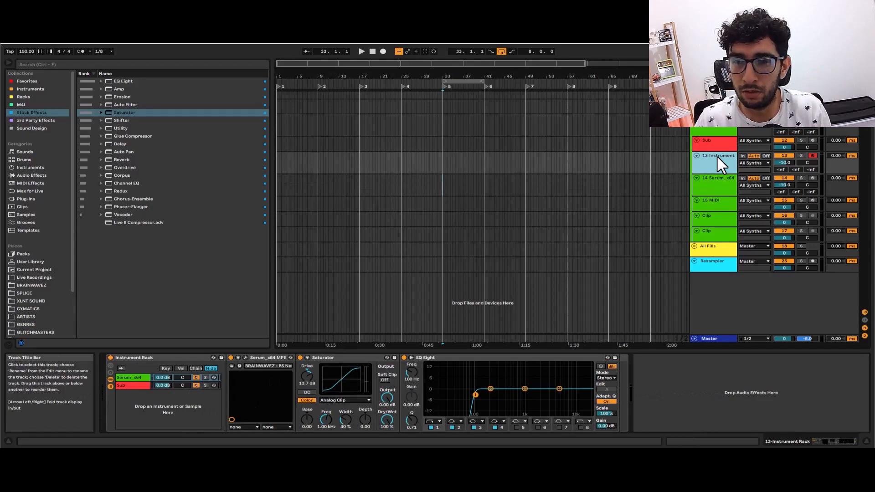
pyautogui.click(715, 180)
pyautogui.click(711, 155)
pyautogui.click(714, 176)
pyautogui.click(713, 159)
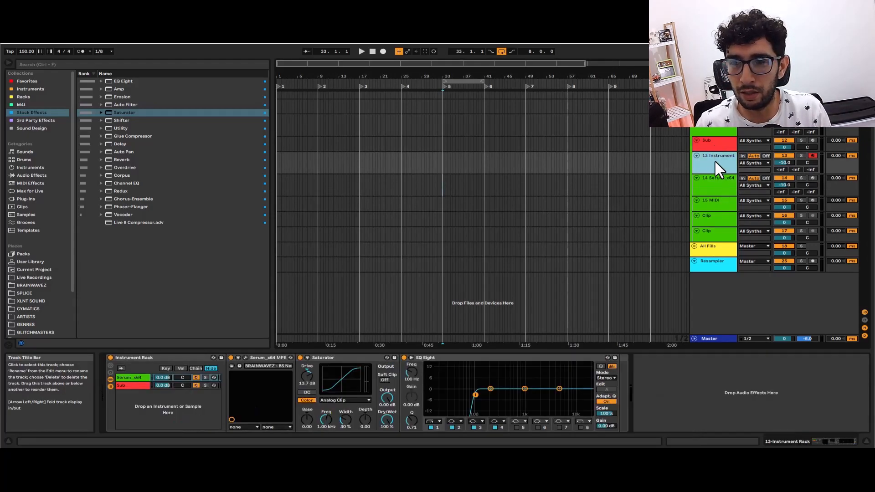
pyautogui.click(136, 381)
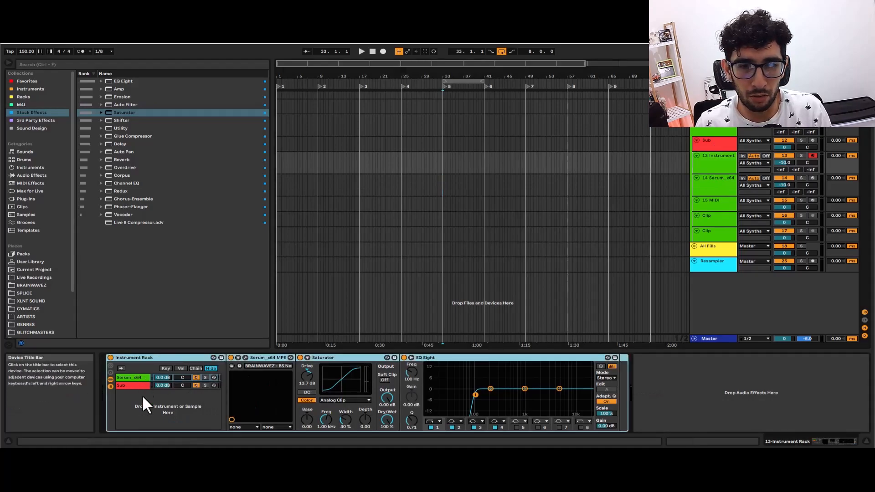
pyautogui.click(141, 395)
pyautogui.press('Down')
pyautogui.press('Up')
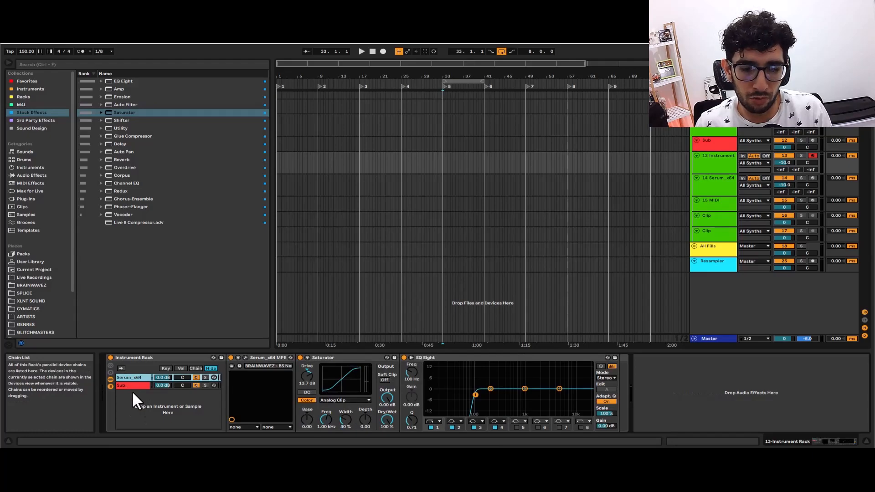
# Examine the macros and the Sub, Low Mids and Top End chains of the BW Sub Ready rack on the Sub track
pyautogui.click(718, 142)
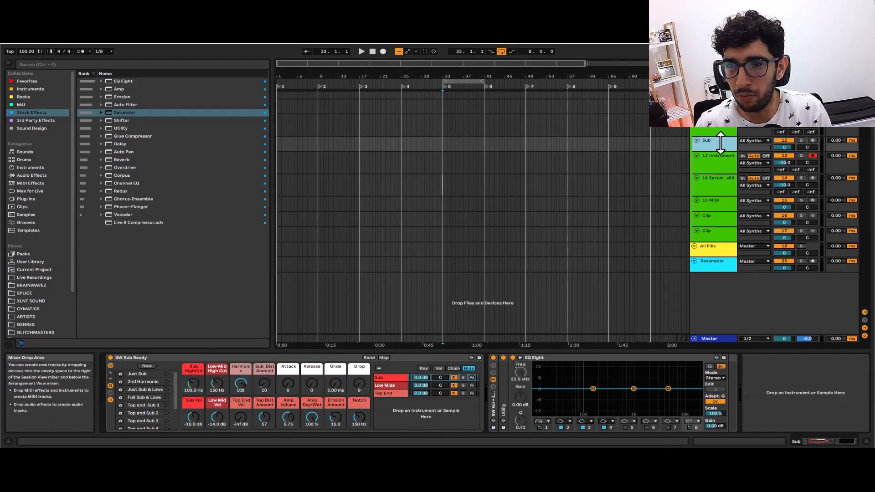
pyautogui.click(220, 368)
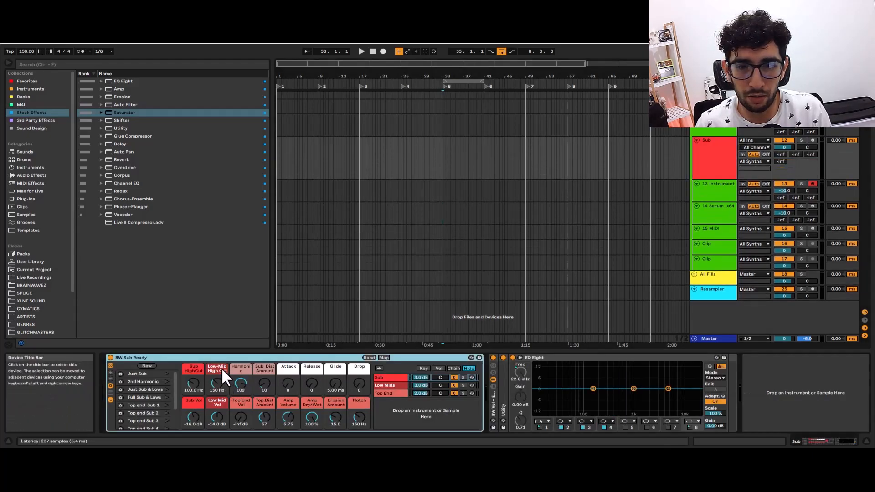
pyautogui.click(400, 400)
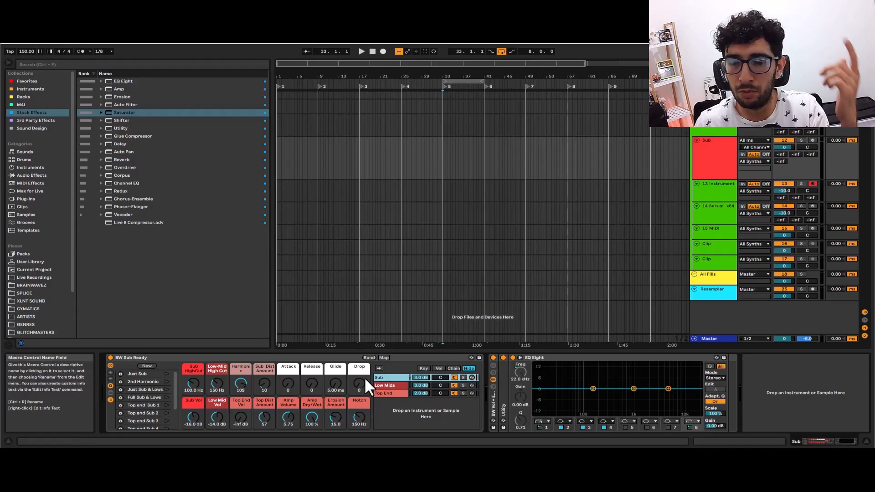
pyautogui.click(381, 385)
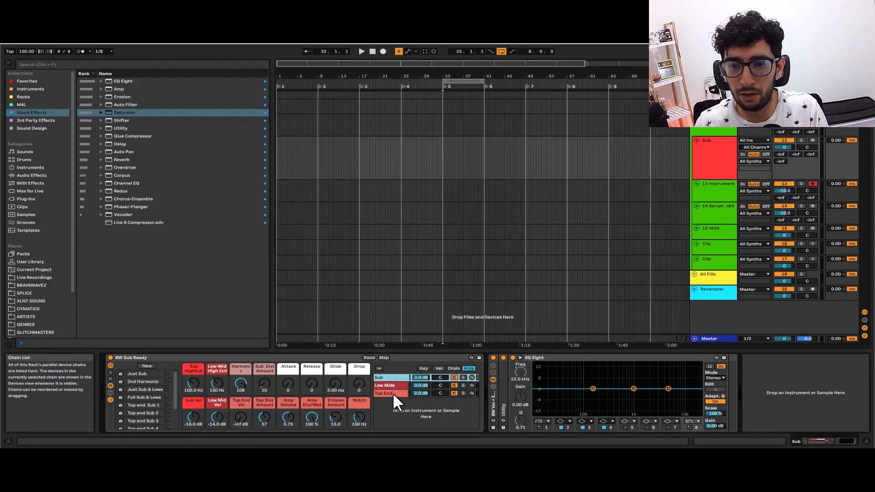
pyautogui.click(387, 393)
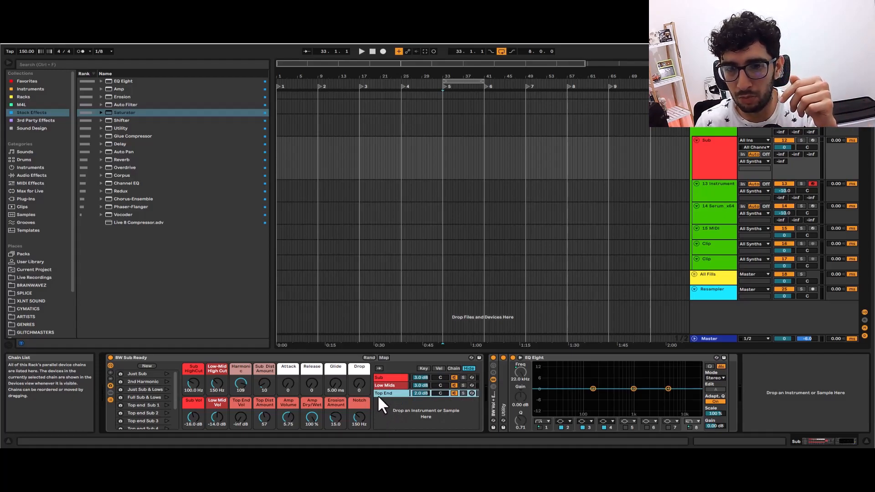
pyautogui.click(382, 378)
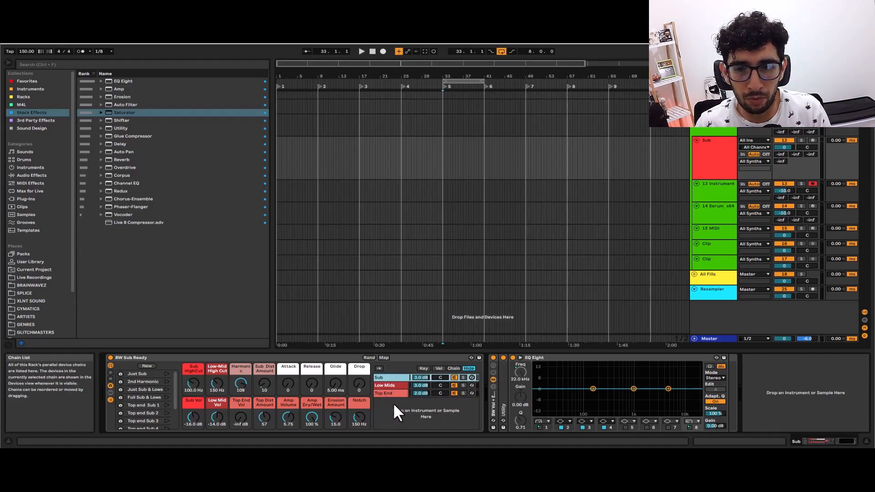
# Show the devices inside BW Sub Ready's Sub chain and compare its EQ Eight filter with the Low Mids chain's
pyautogui.click(149, 366)
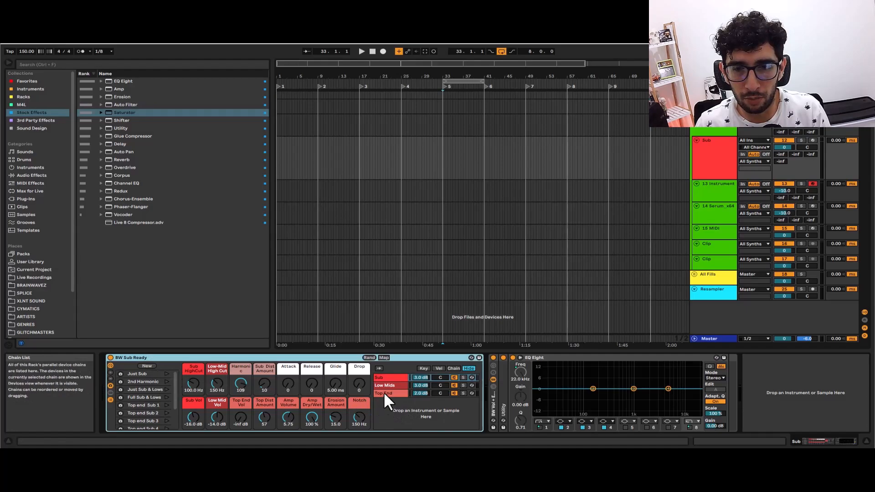
pyautogui.doubleClick(383, 378)
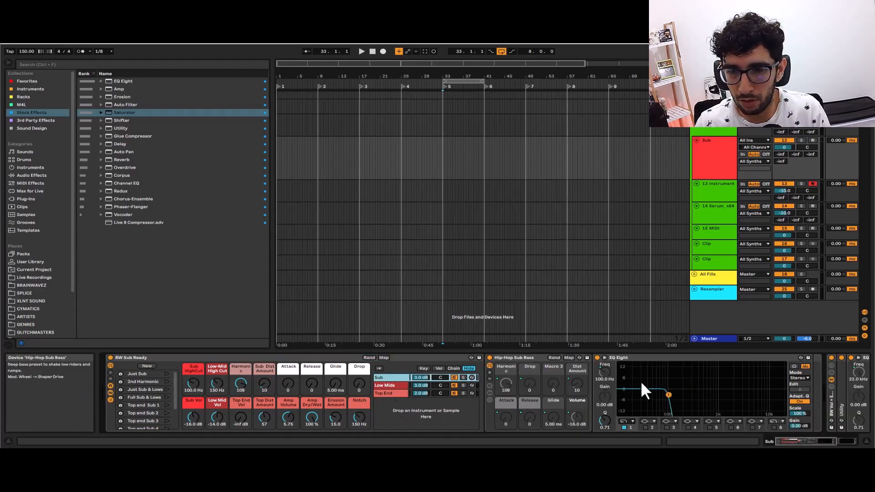
pyautogui.press('Down')
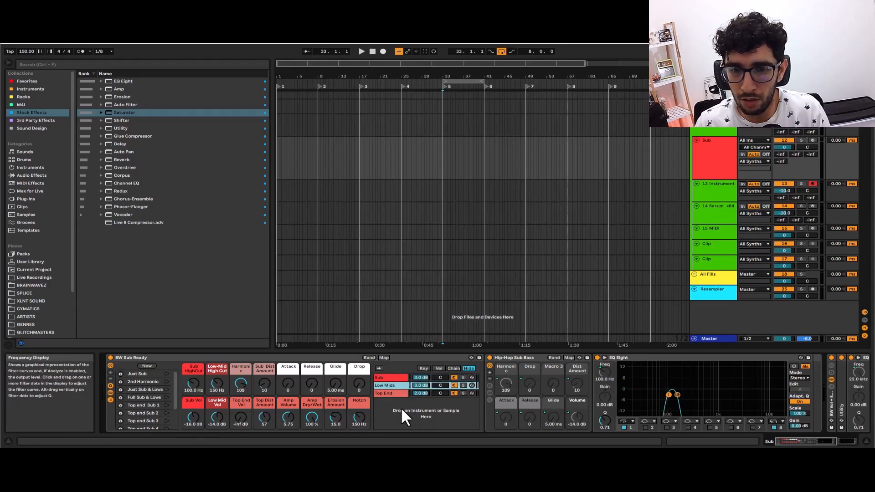
# Compare the devices in the Top End, Sub and Low Mids chains of the BW Sub Ready rack, and review its macro variations and macros
pyautogui.press('Down')
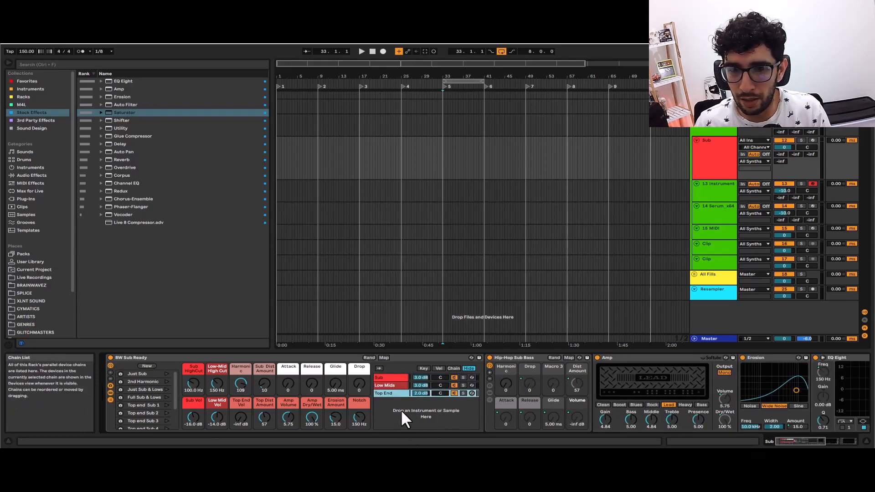
pyautogui.press('Down')
pyautogui.press('Down')
pyautogui.press('Down')
pyautogui.press('Down')
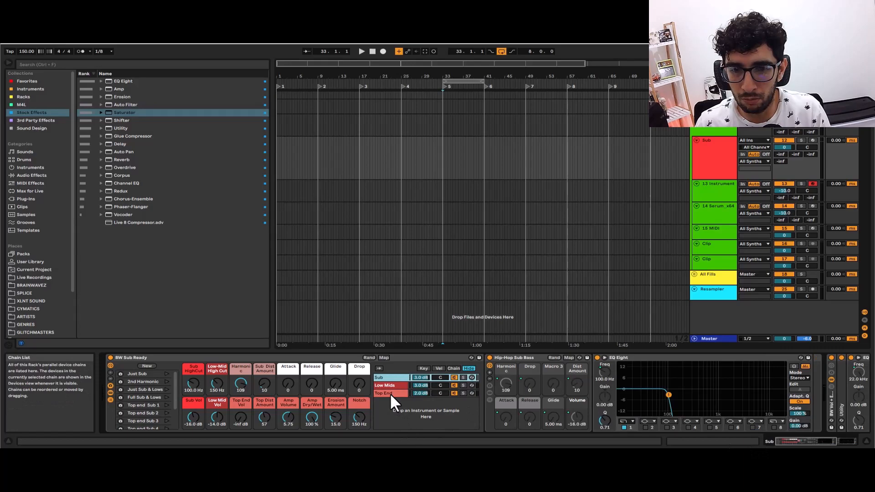
pyautogui.press('Down')
pyautogui.press('Down')
pyautogui.press('Down')
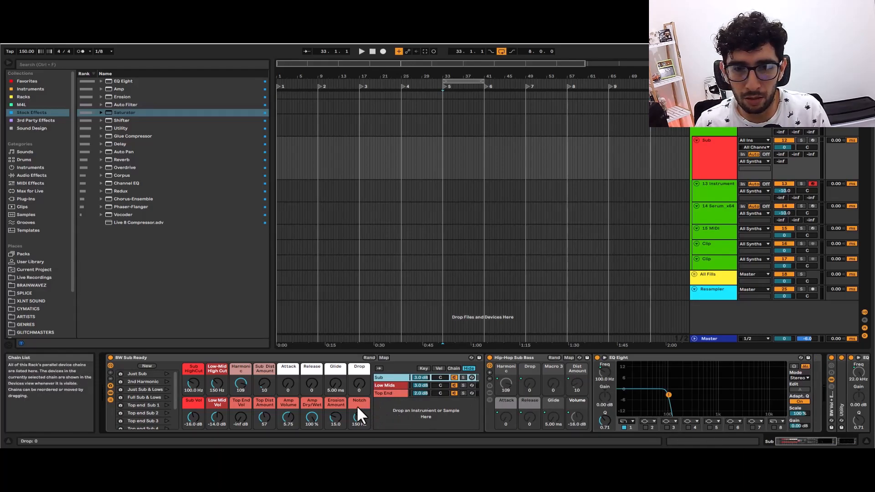
pyautogui.moveTo(174, 403)
pyautogui.mouseDown()
pyautogui.moveTo(174, 428)
pyautogui.moveTo(175, 392)
pyautogui.mouseUp()
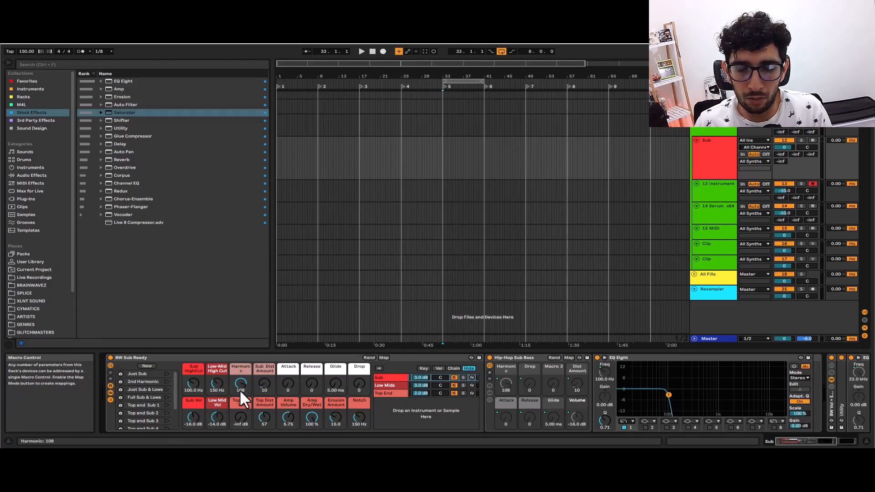
pyautogui.click(386, 378)
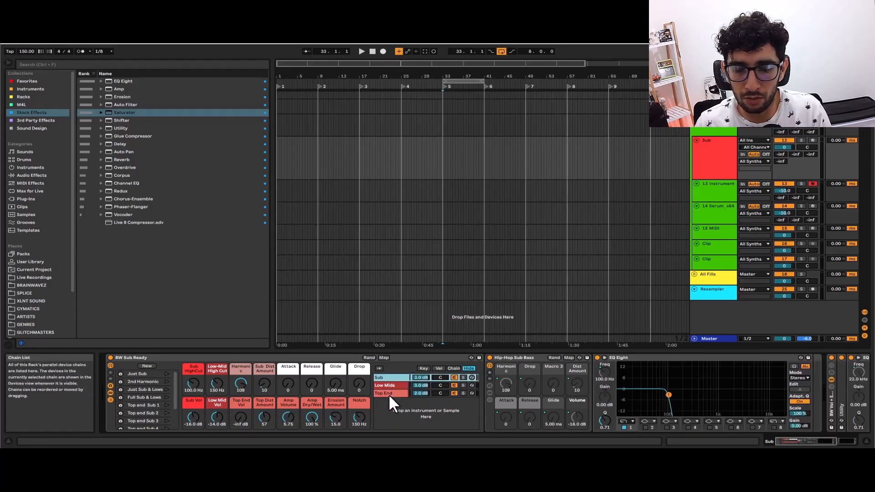
# Test BW Sub Ready's Drop macro by raising it to about 40, inspect the Low Mids and Top End chains, and reset the macro to 0
pyautogui.click(358, 383)
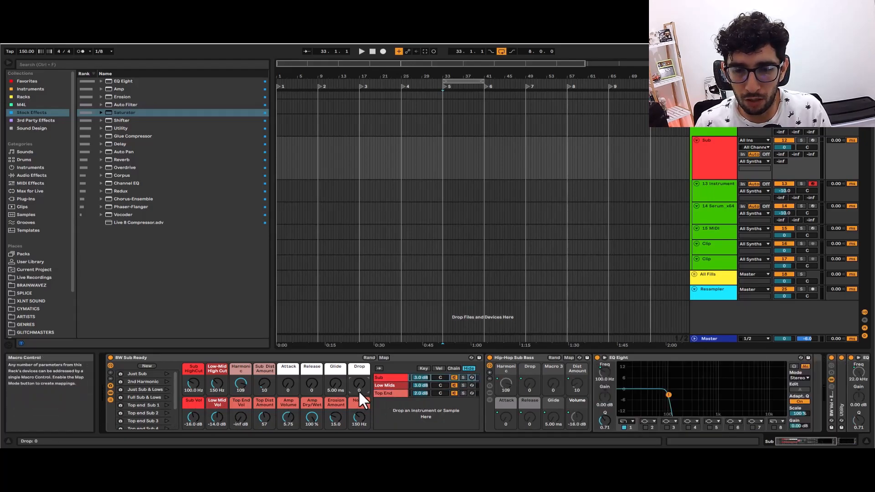
pyautogui.moveTo(359, 387); pyautogui.dragTo(358, 353)
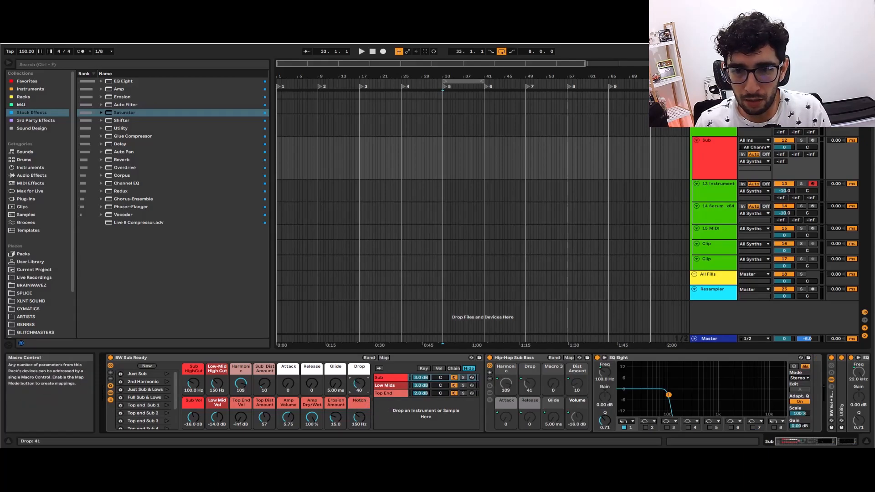
pyautogui.click(387, 385)
pyautogui.click(387, 393)
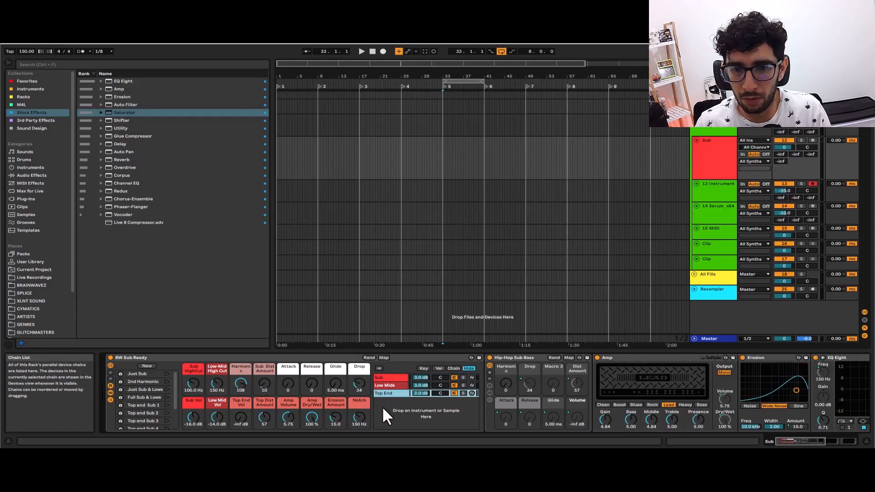
pyautogui.click(389, 377)
pyautogui.doubleClick(359, 385)
pyautogui.click(385, 378)
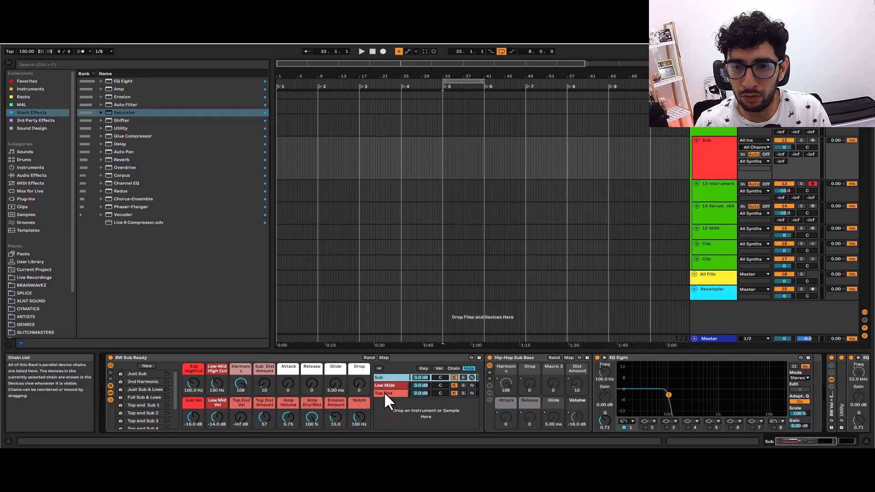
# Select the Sub track and demonstrate raising and lowering its BW Sub Ready rack's Drop macro once more
pyautogui.click(703, 163)
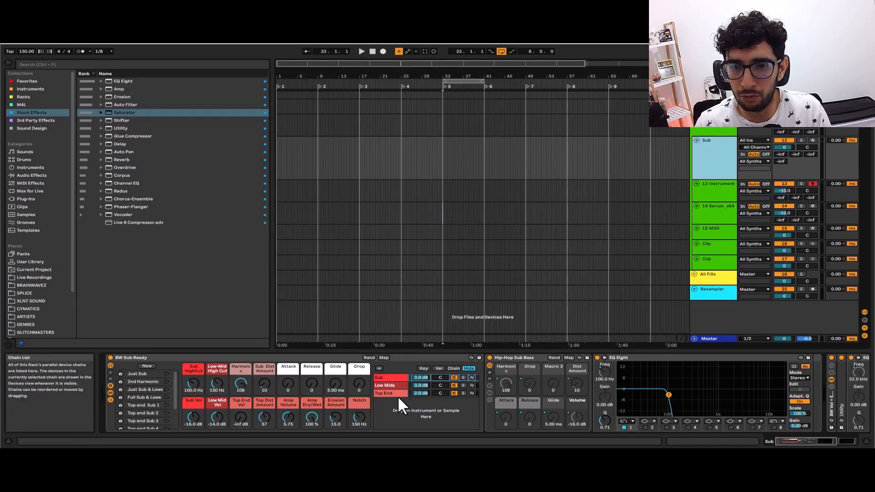
pyautogui.moveTo(358, 384); pyautogui.dragTo(359, 337)
pyautogui.moveTo(358, 385); pyautogui.dragTo(359, 385)
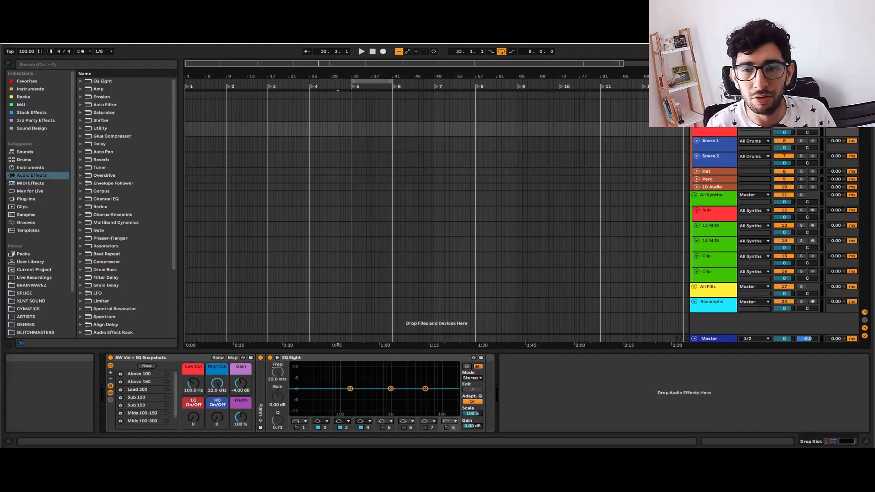